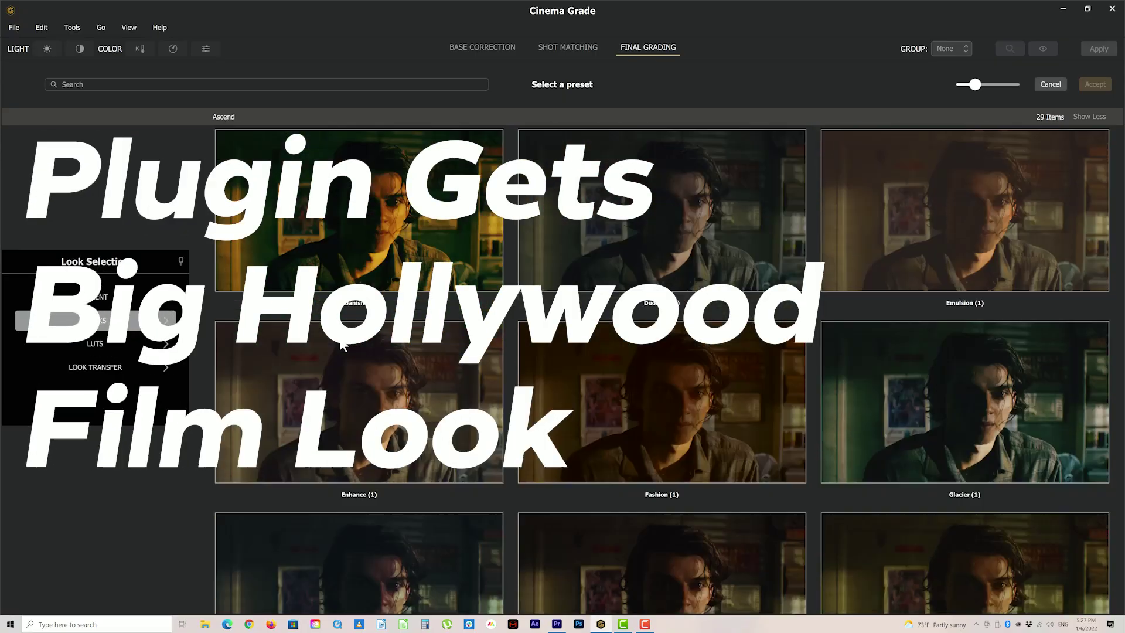
# Step: Preview the Mint look on the young man's close-up shot
pyautogui.scroll(-3, 341, 344)
pyautogui.click(879, 361)
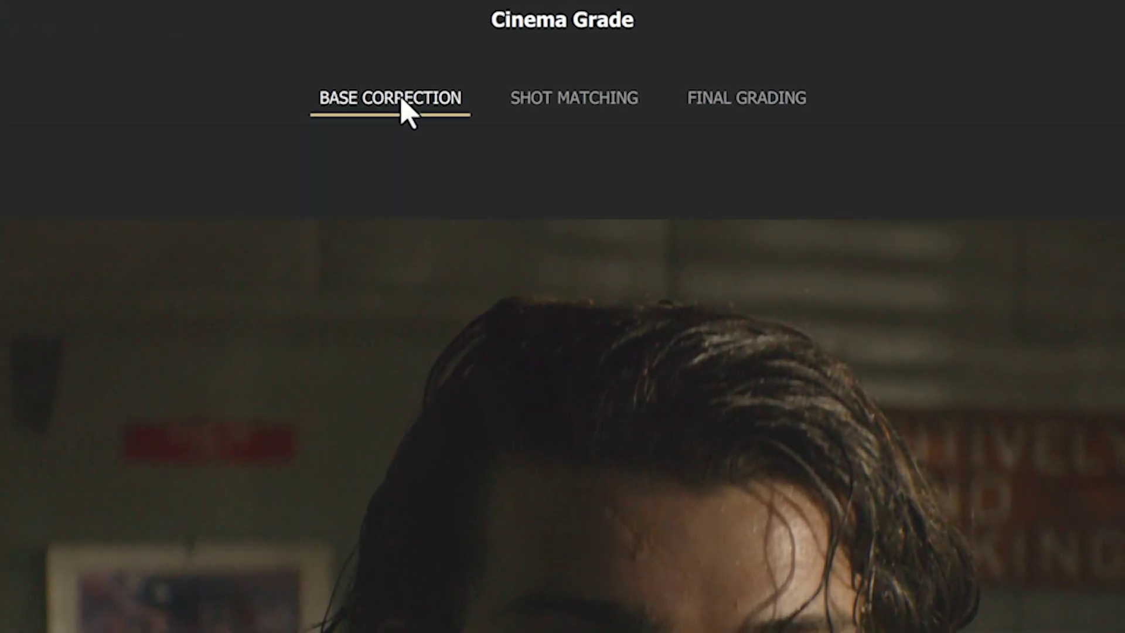
# Step: Move through Shot Matching to Final Grading and bring up the Looks preset grid
pyautogui.click(583, 100)
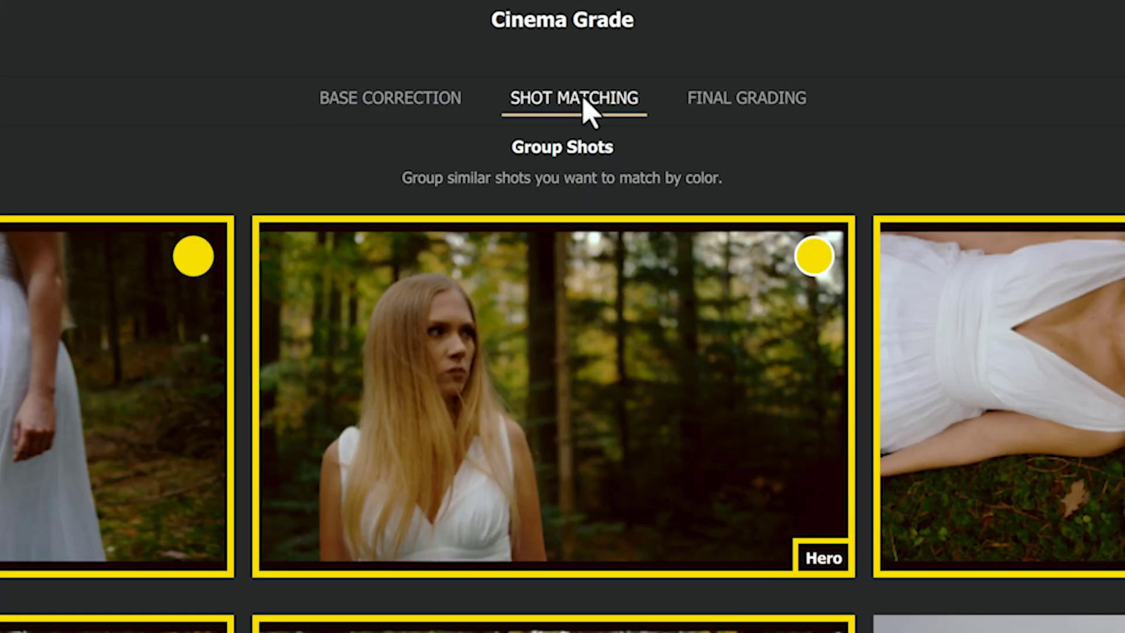
pyautogui.click(740, 99)
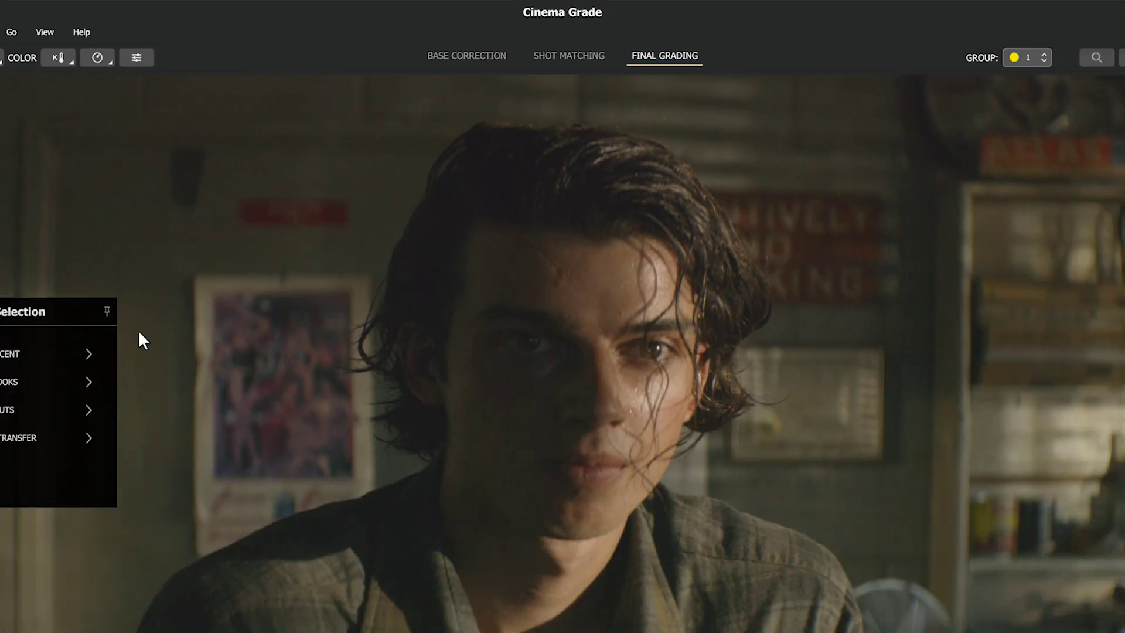
pyautogui.click(44, 380)
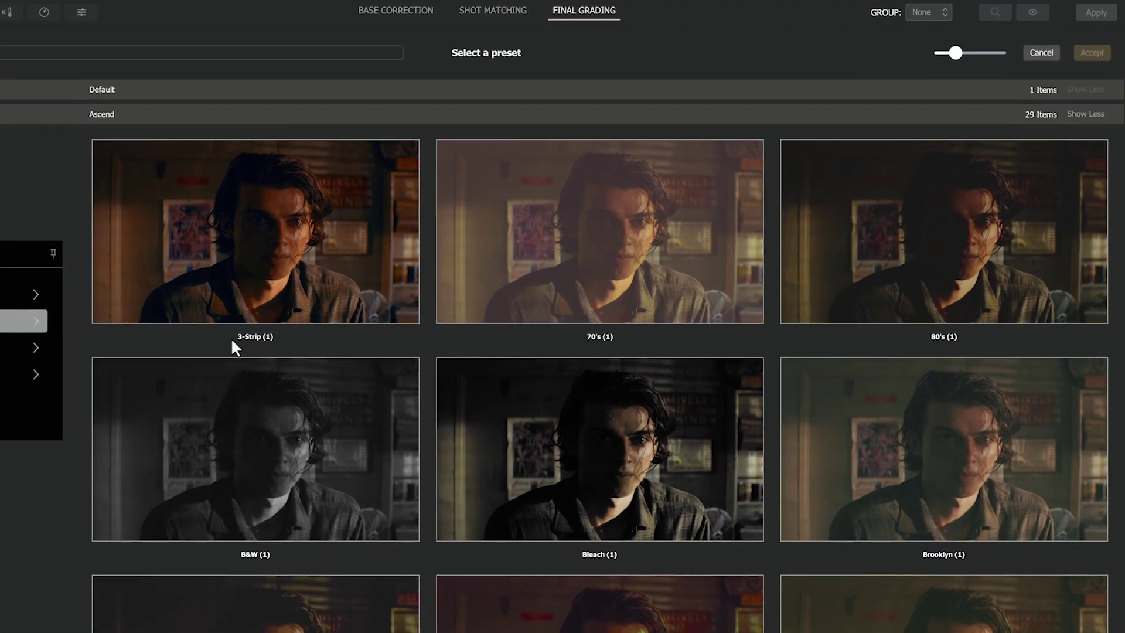
# Step: Scroll to the Mint preset and accept it on the shot
pyautogui.scroll(-3, 316, 346)
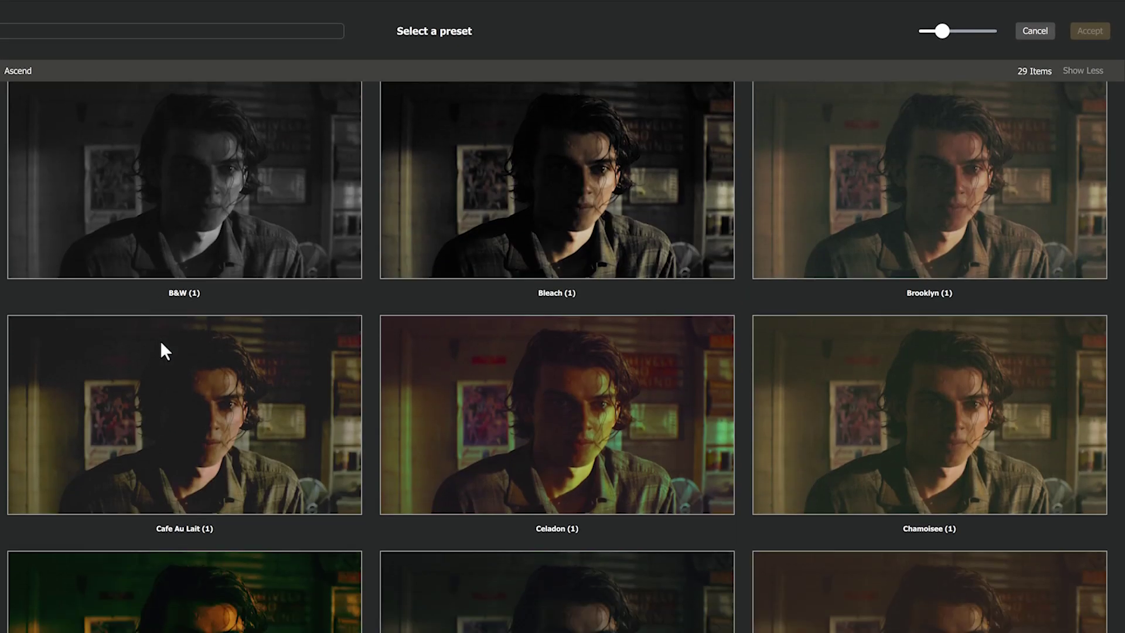
pyautogui.scroll(-10, 161, 344)
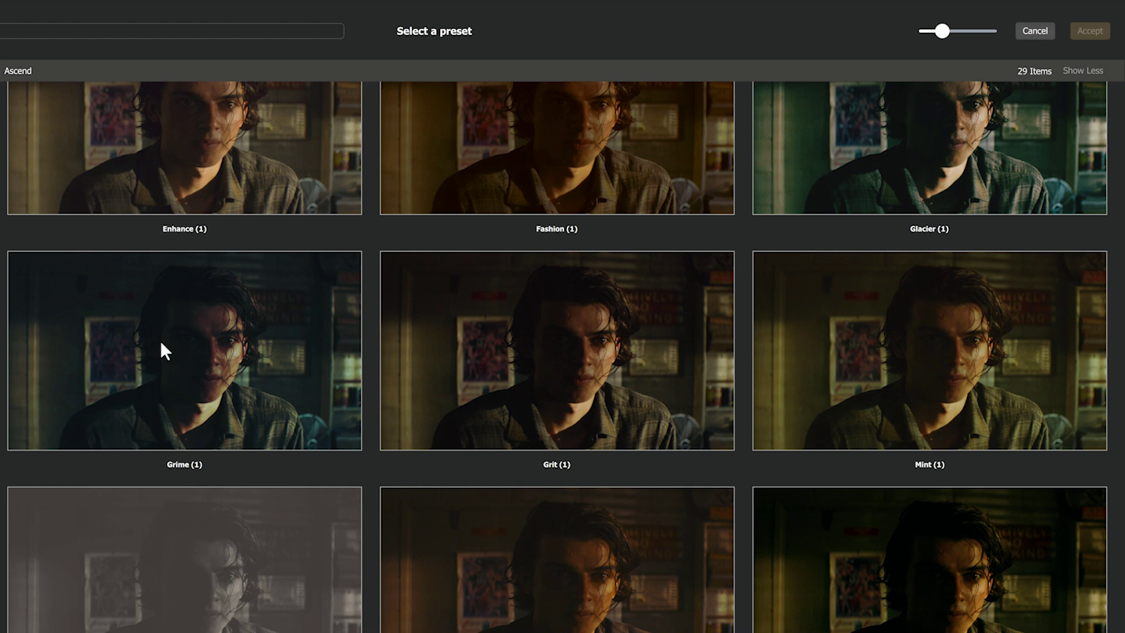
pyautogui.click(824, 370)
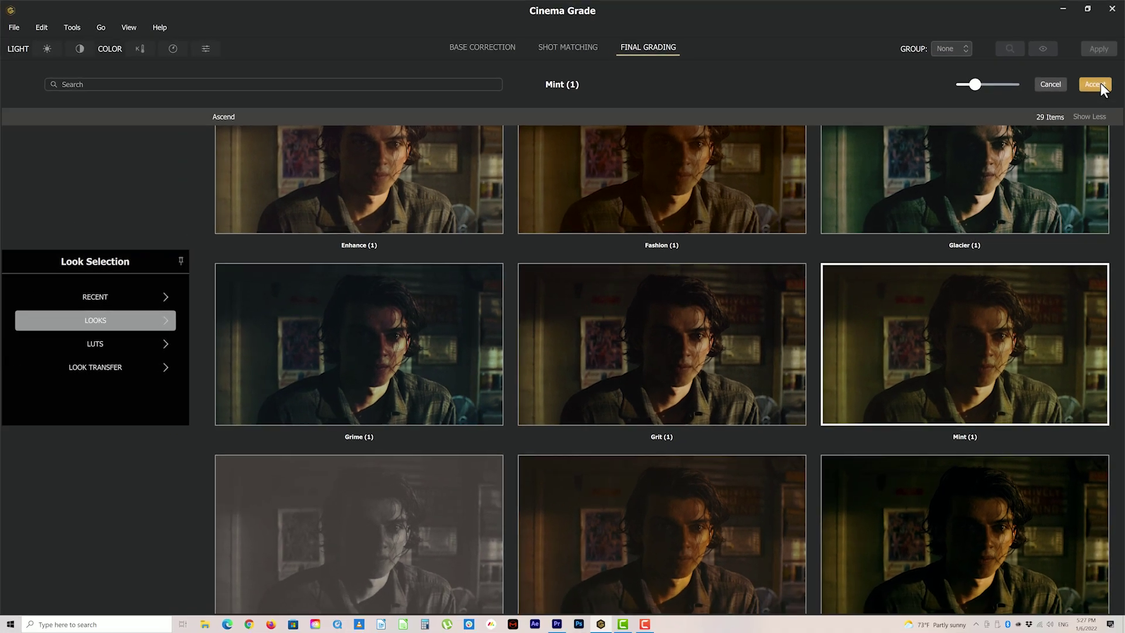
pyautogui.click(1088, 72)
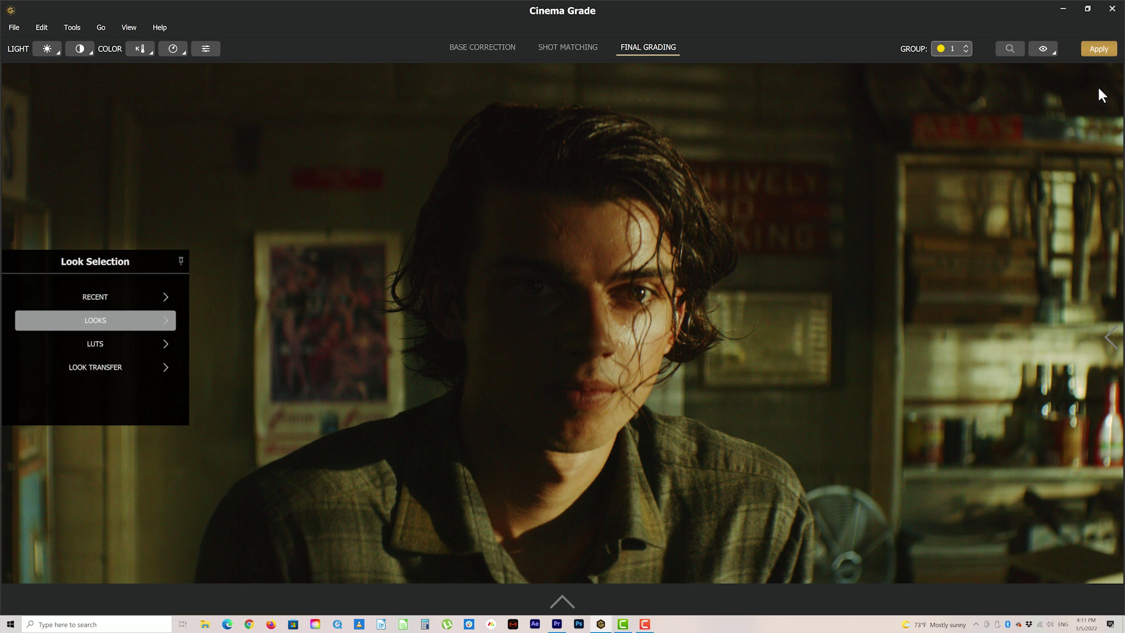
# Step: Compare the Mint grade with the original, then accept the Glacier look instead
pyautogui.click(1043, 49)
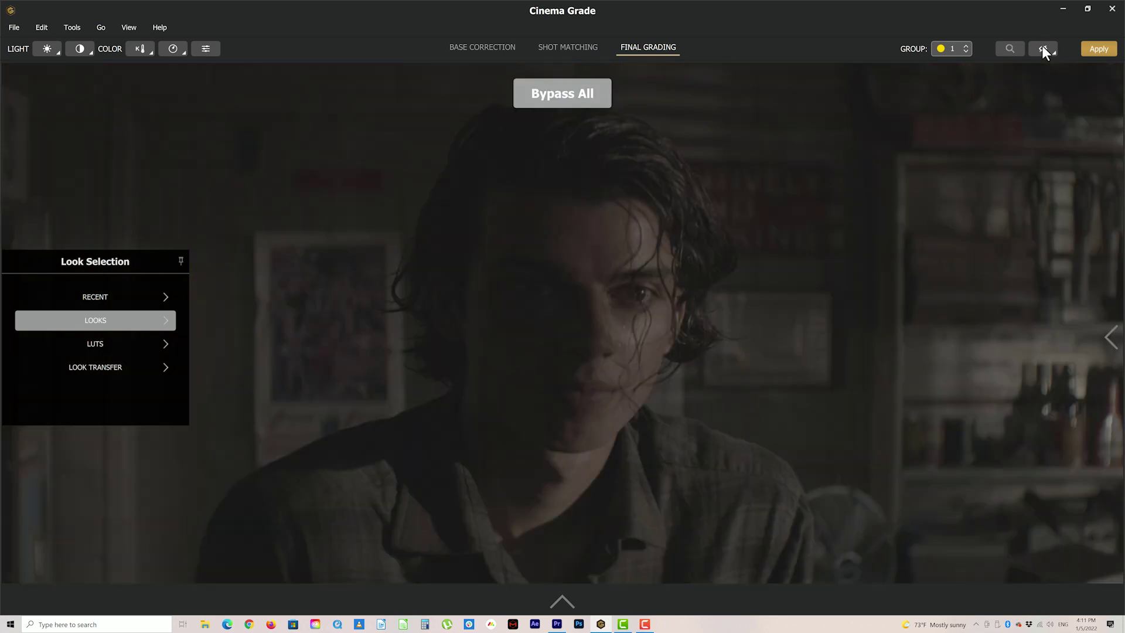
pyautogui.click(1043, 49)
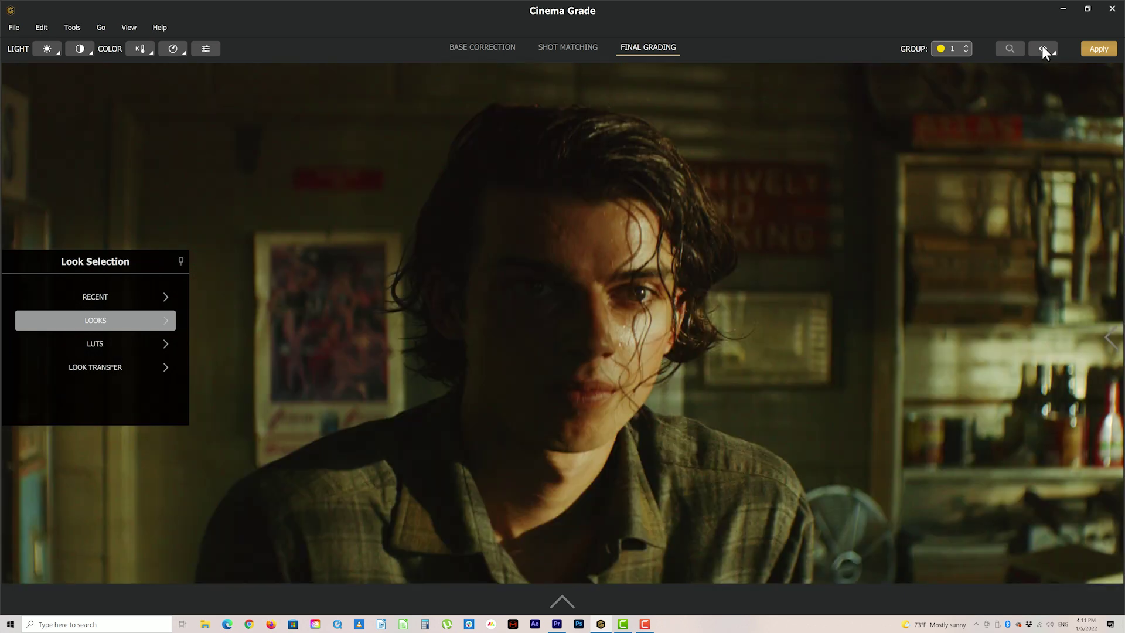
pyautogui.click(111, 322)
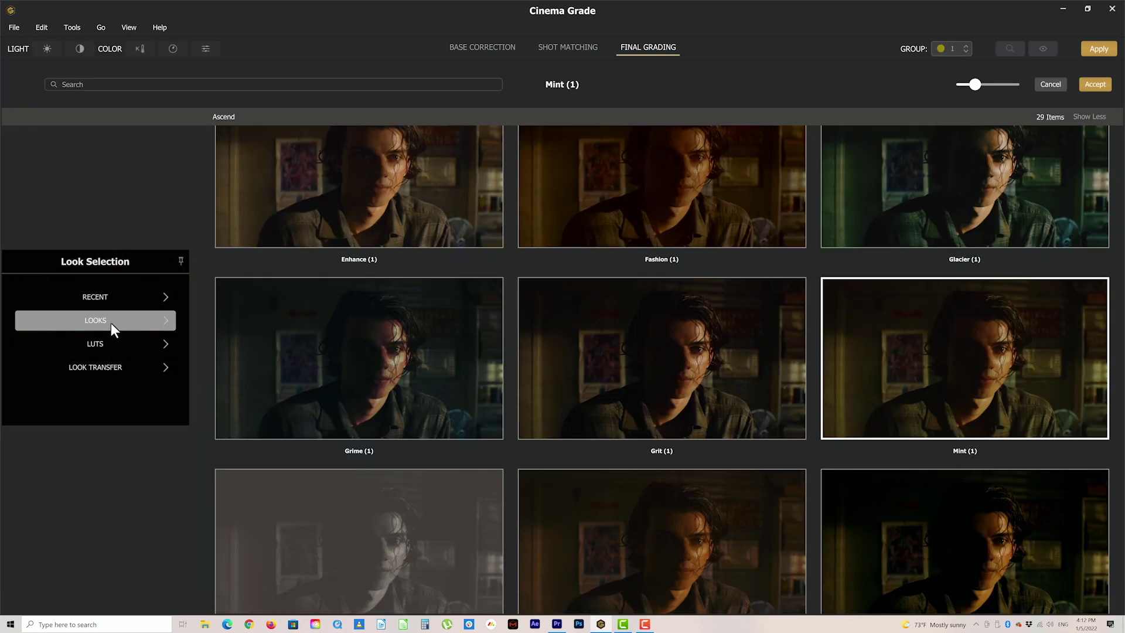
pyautogui.scroll(3, 780, 321)
pyautogui.click(890, 339)
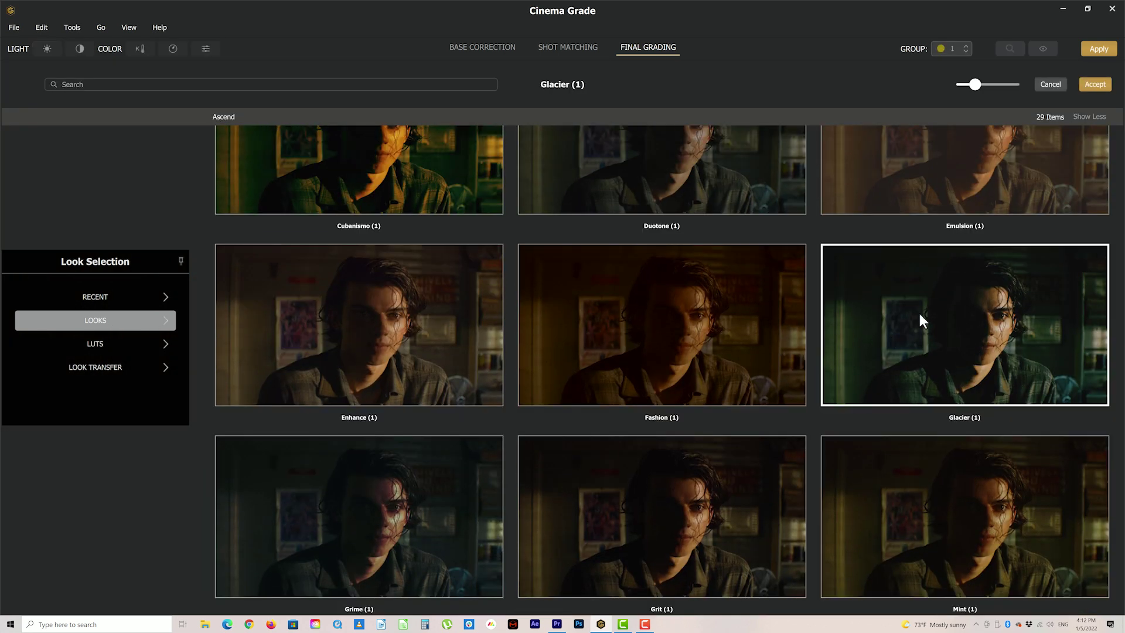
pyautogui.click(1094, 84)
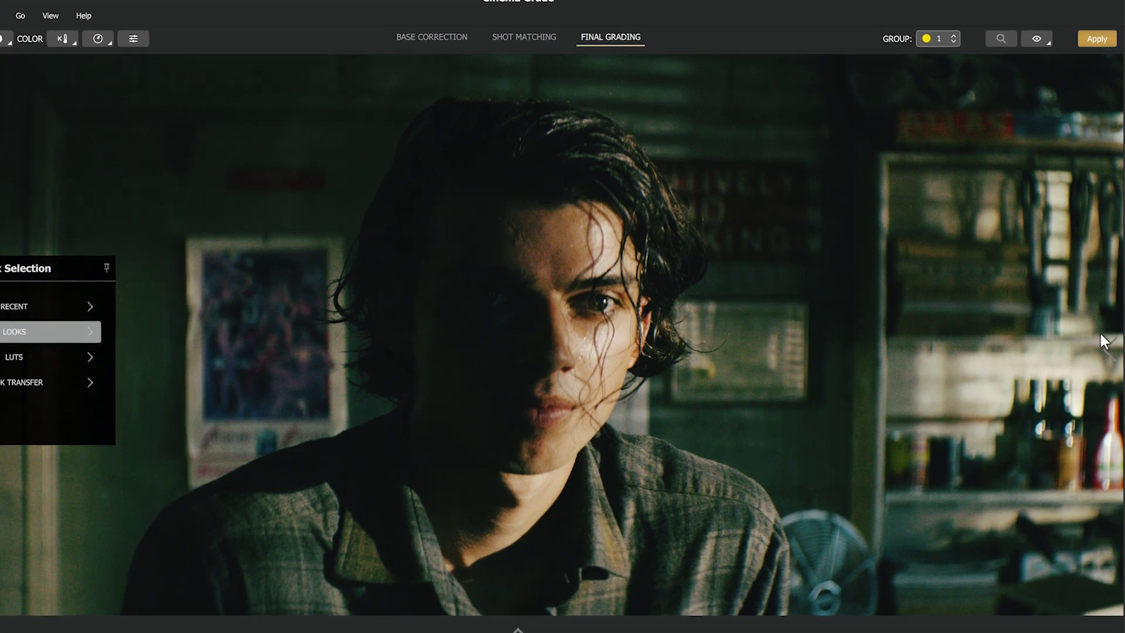
# Step: Lower the Glacier Preset/LUT Mix to 70 and compare against the original
pyautogui.moveTo(1109, 337)
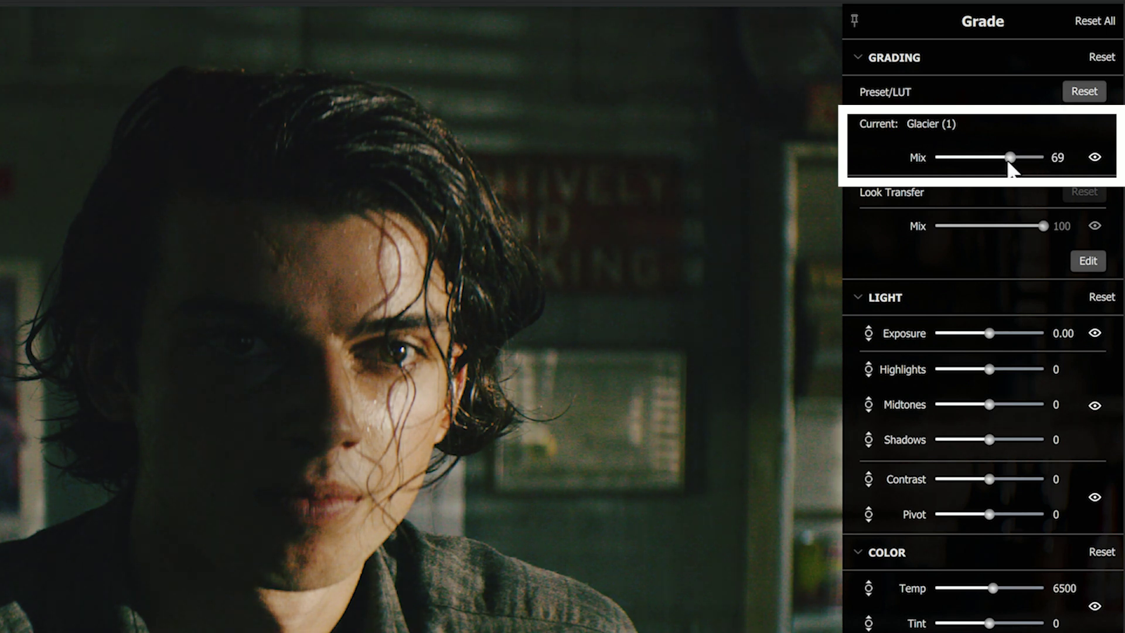
pyautogui.moveTo(1009, 166); pyautogui.dragTo(1010, 166)
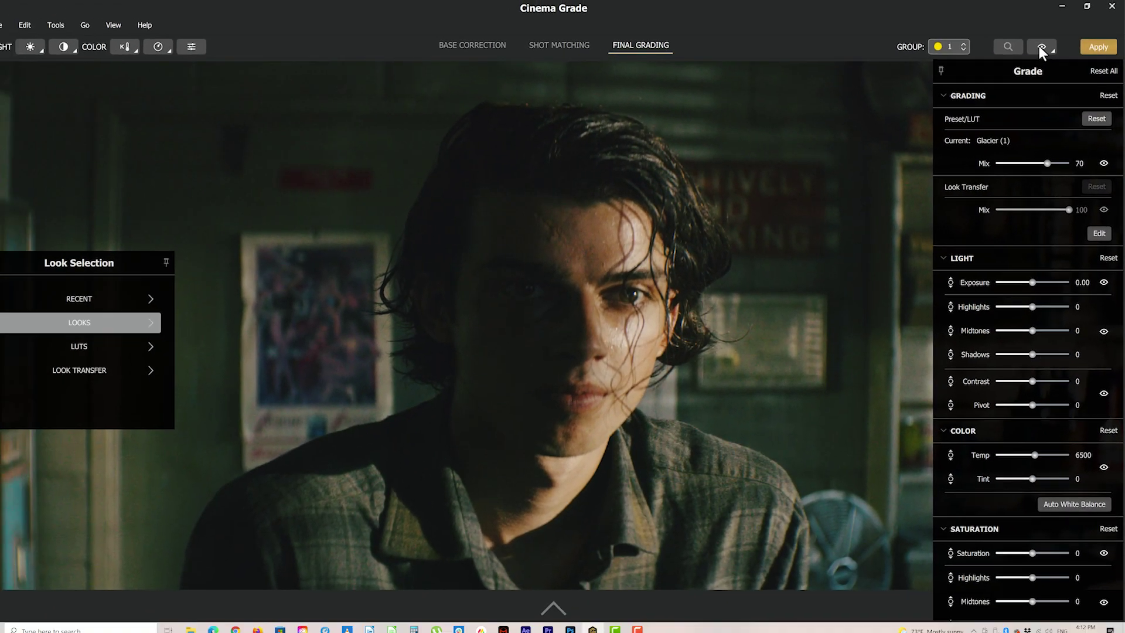
pyautogui.click(1040, 47)
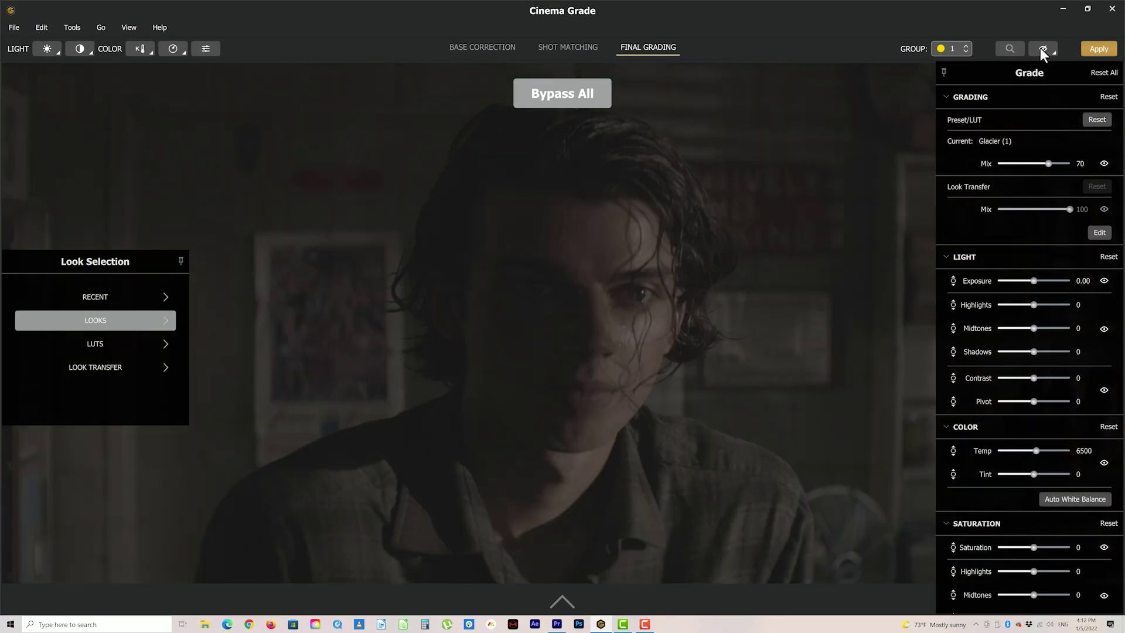
pyautogui.click(1040, 47)
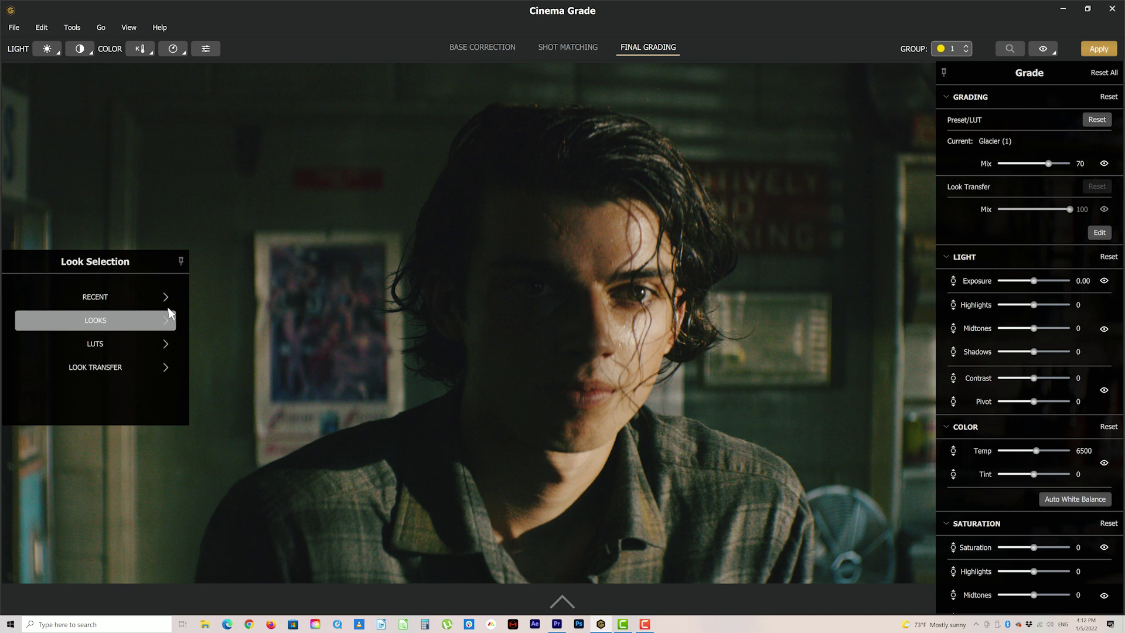
# Step: Accept the Kodak Elite Chrome 200 film stock emulation in place of Glacier
pyautogui.click(169, 317)
pyautogui.scroll(-5, 393, 364)
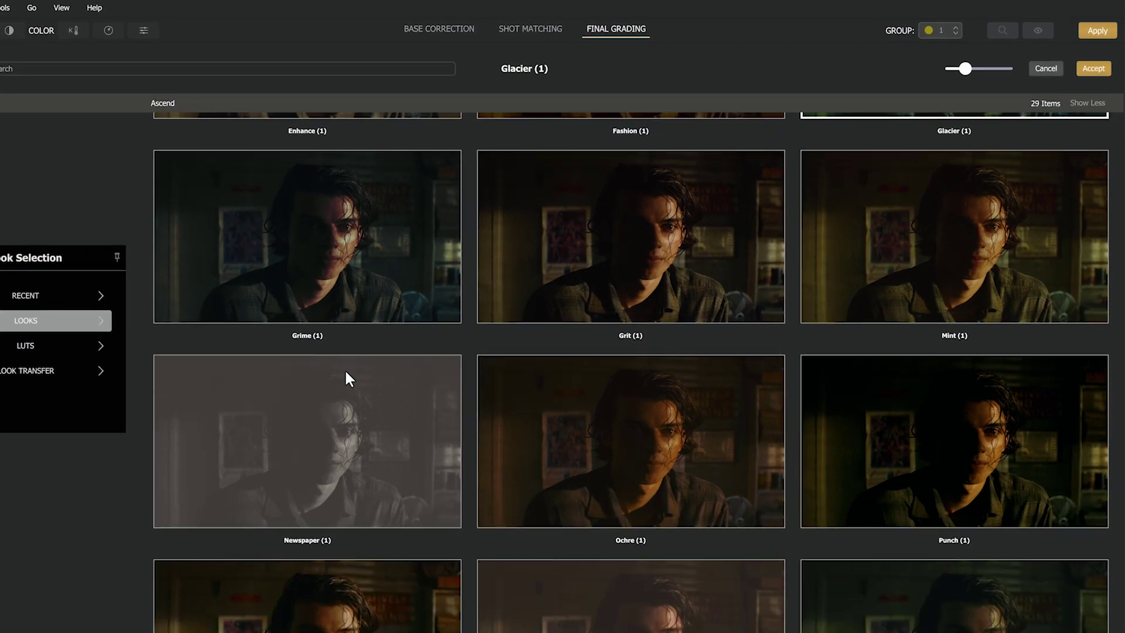
pyautogui.scroll(-10, 346, 378)
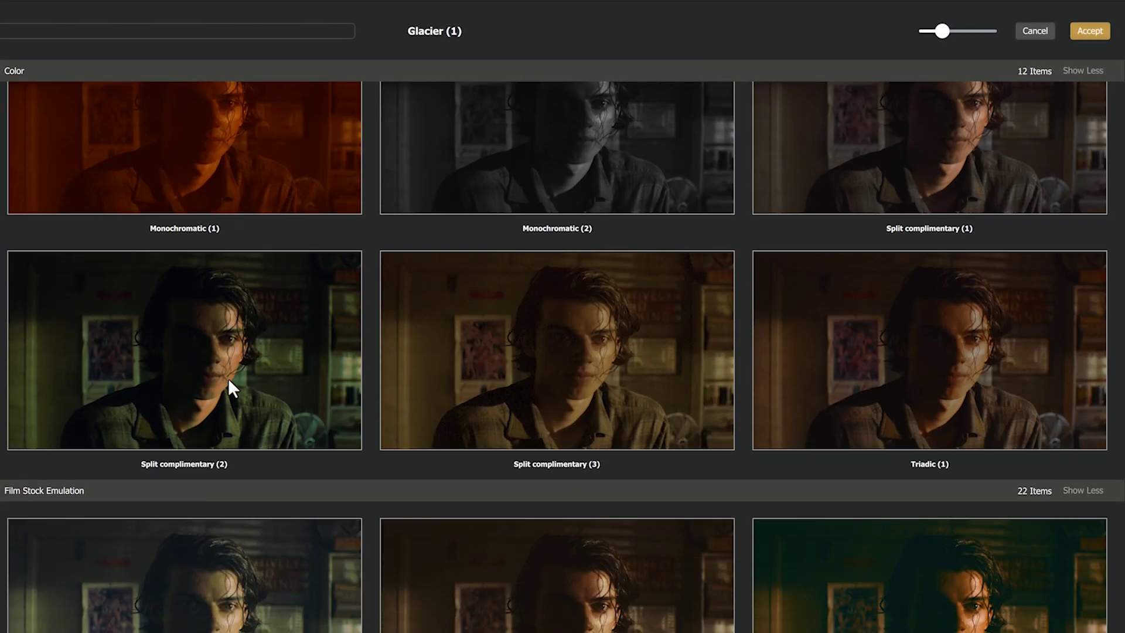
pyautogui.scroll(-12, 229, 381)
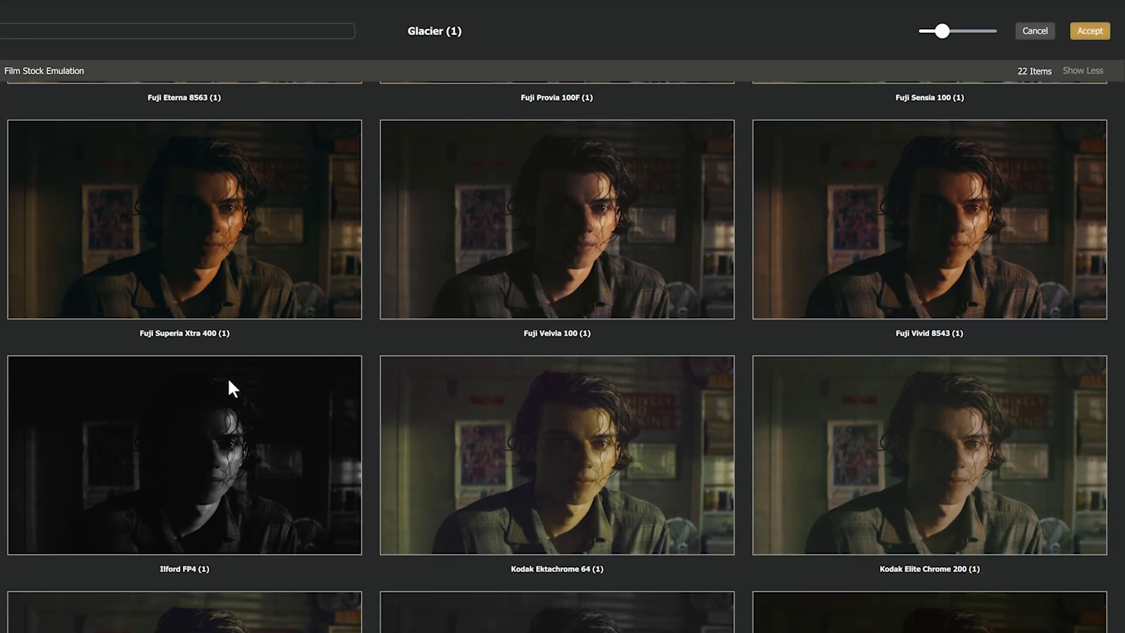
pyautogui.scroll(-2, 228, 381)
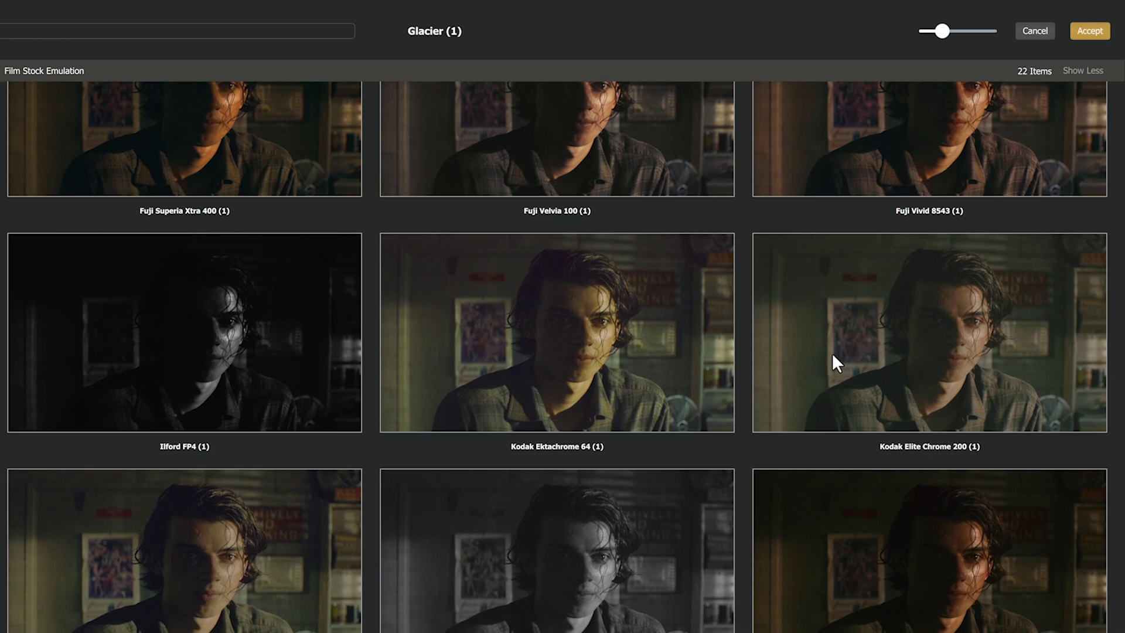
pyautogui.click(870, 342)
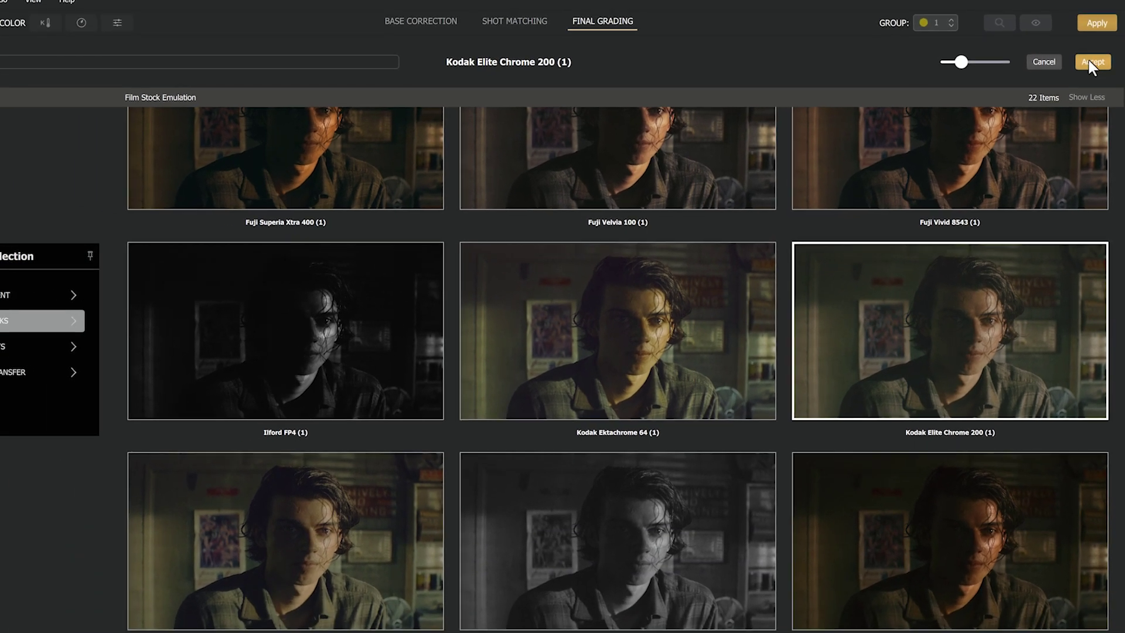
pyautogui.click(1091, 44)
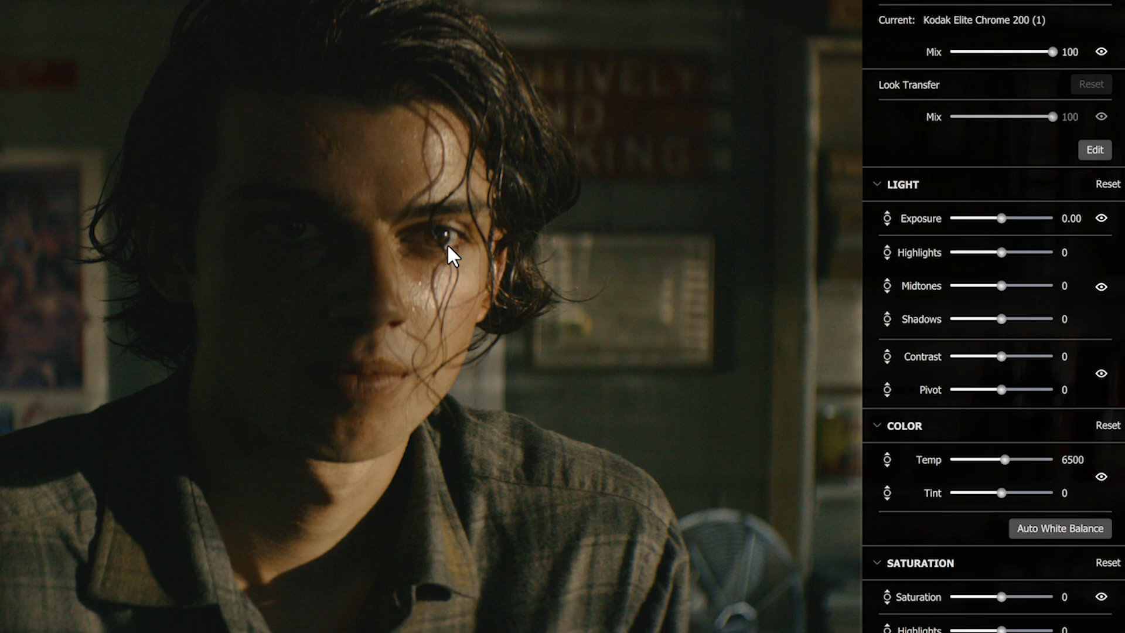
pyautogui.press('c')
pyautogui.moveTo(446, 244); pyautogui.dragTo(452, 170)
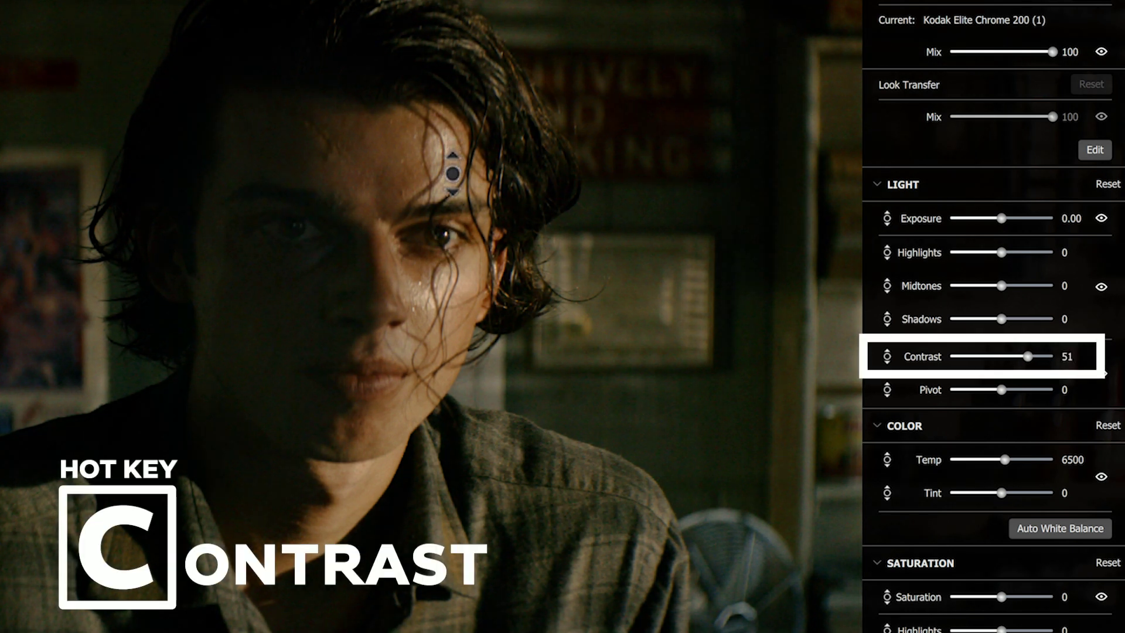
pyautogui.press('e')
pyautogui.moveTo(483, 242); pyautogui.dragTo(479, 211)
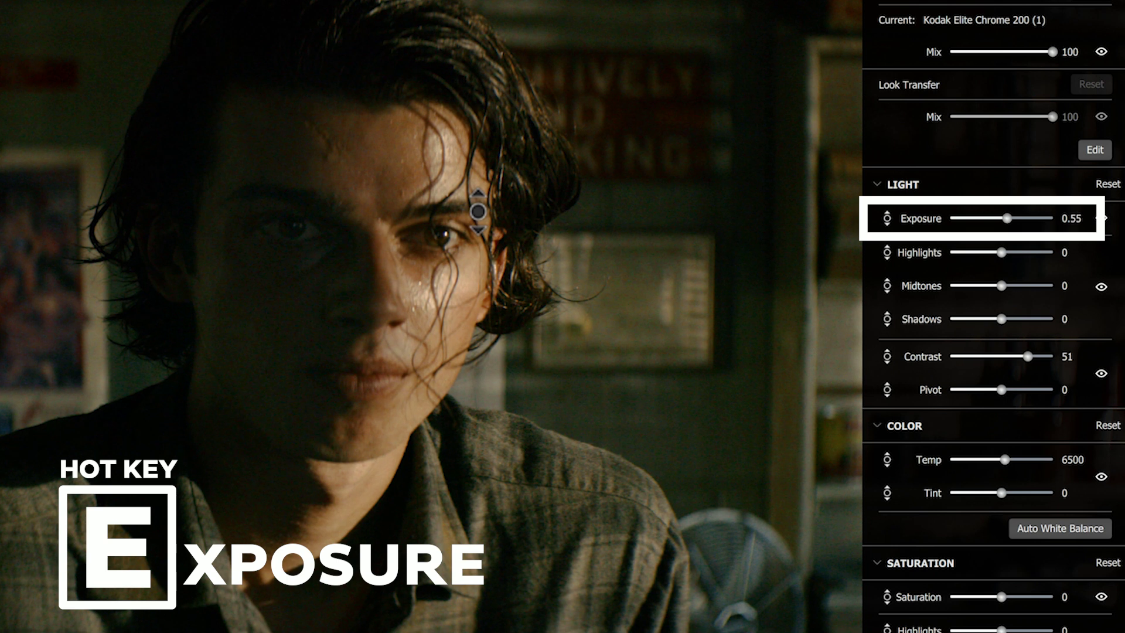
pyautogui.press('s')
pyautogui.moveTo(492, 261); pyautogui.dragTo(490, 220)
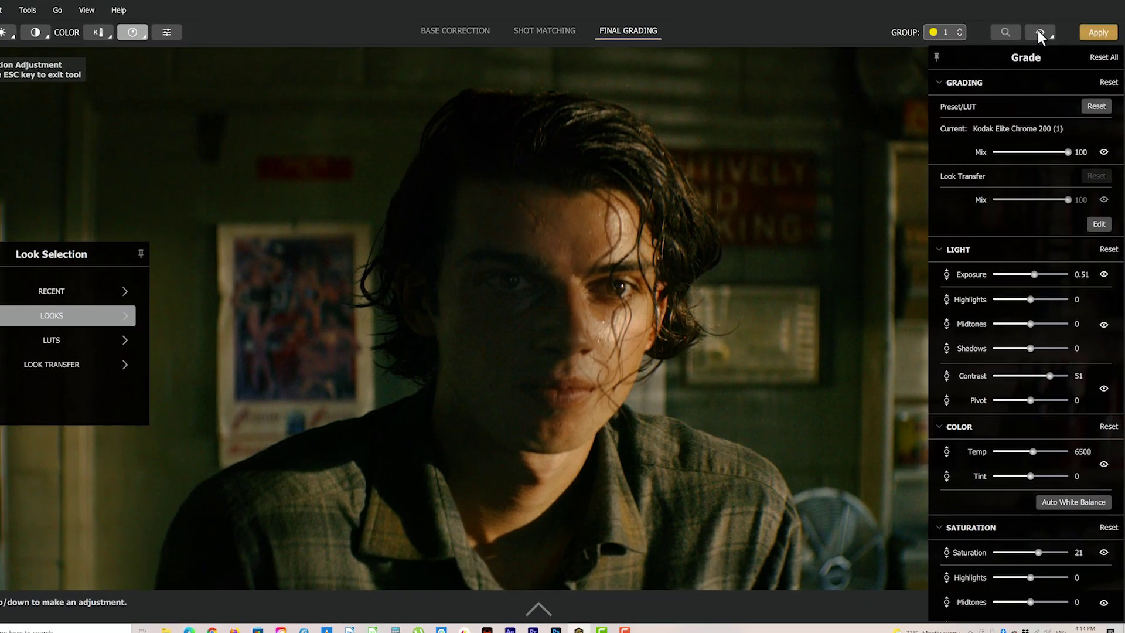
pyautogui.click(1042, 47)
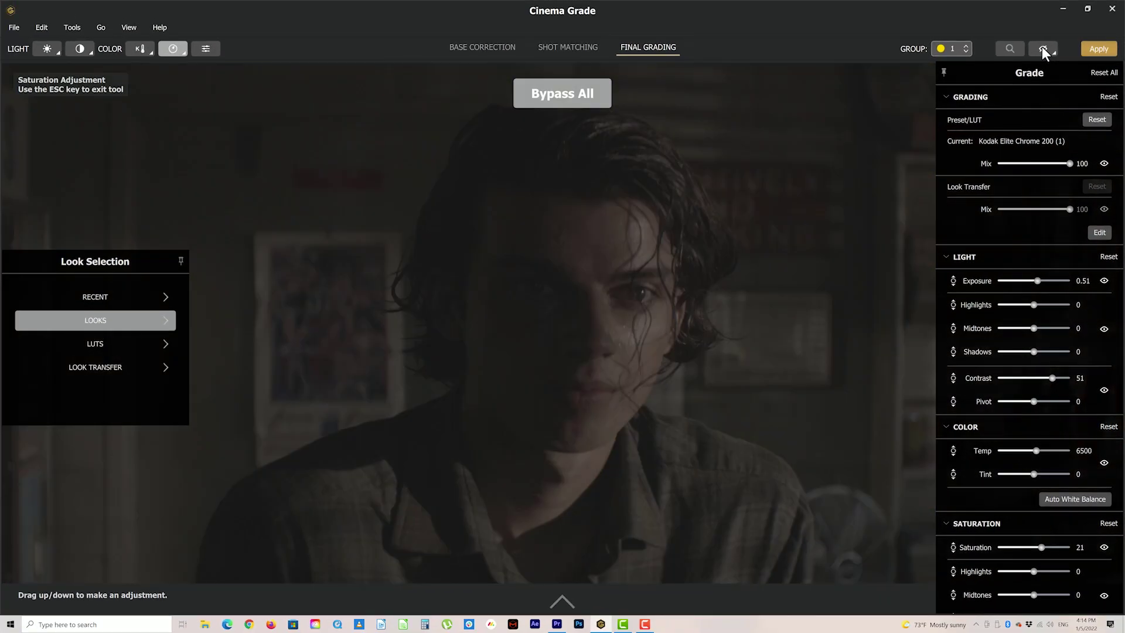
pyautogui.click(1042, 47)
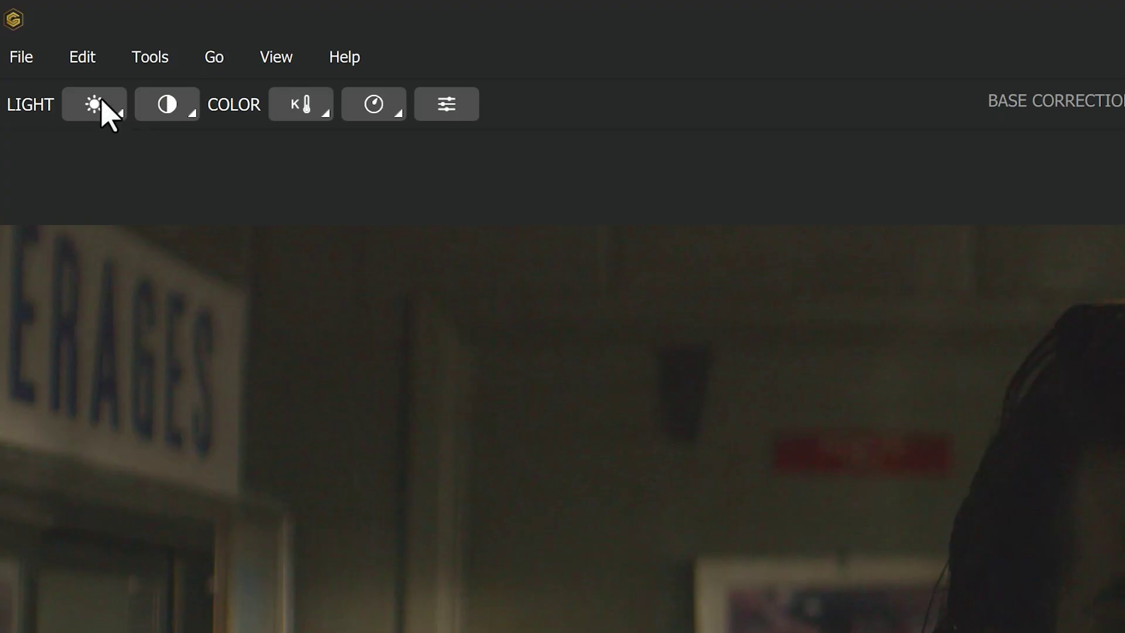
# Step: Add the Look LUTs folder to the LUT search locations in Preferences
pyautogui.click(41, 27)
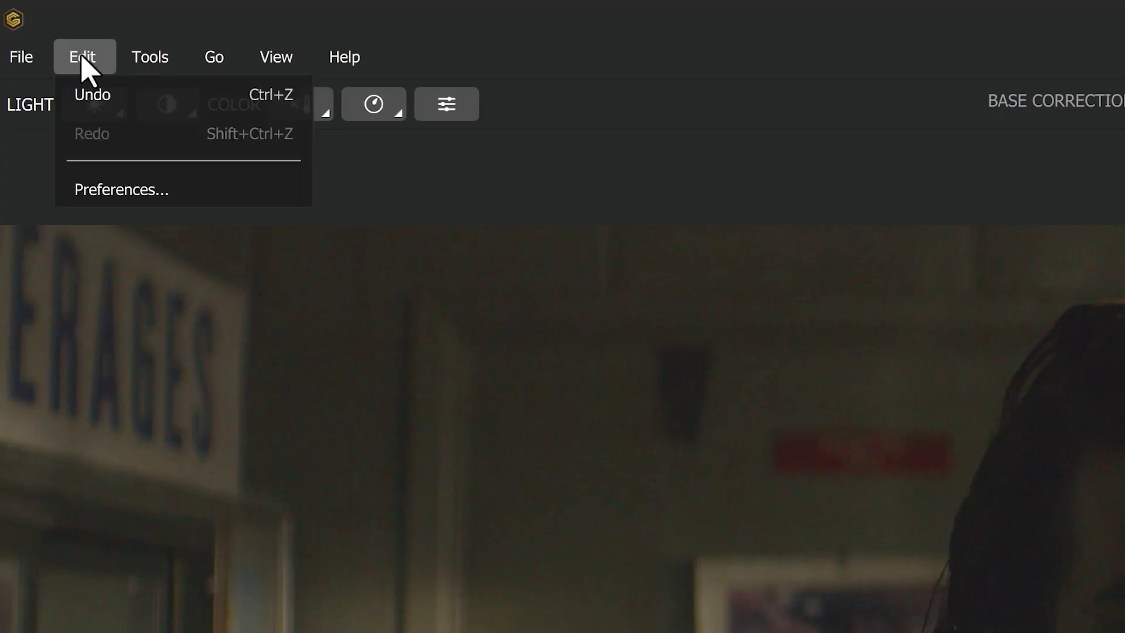
pyautogui.click(124, 189)
pyautogui.click(418, 533)
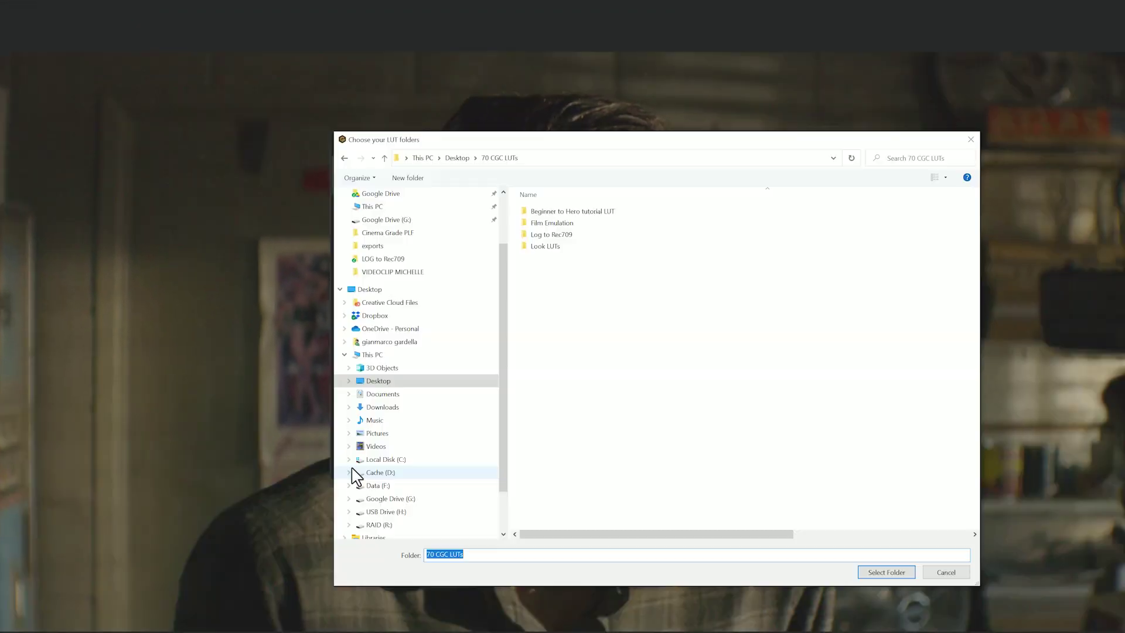
pyautogui.click(550, 246)
pyautogui.click(886, 572)
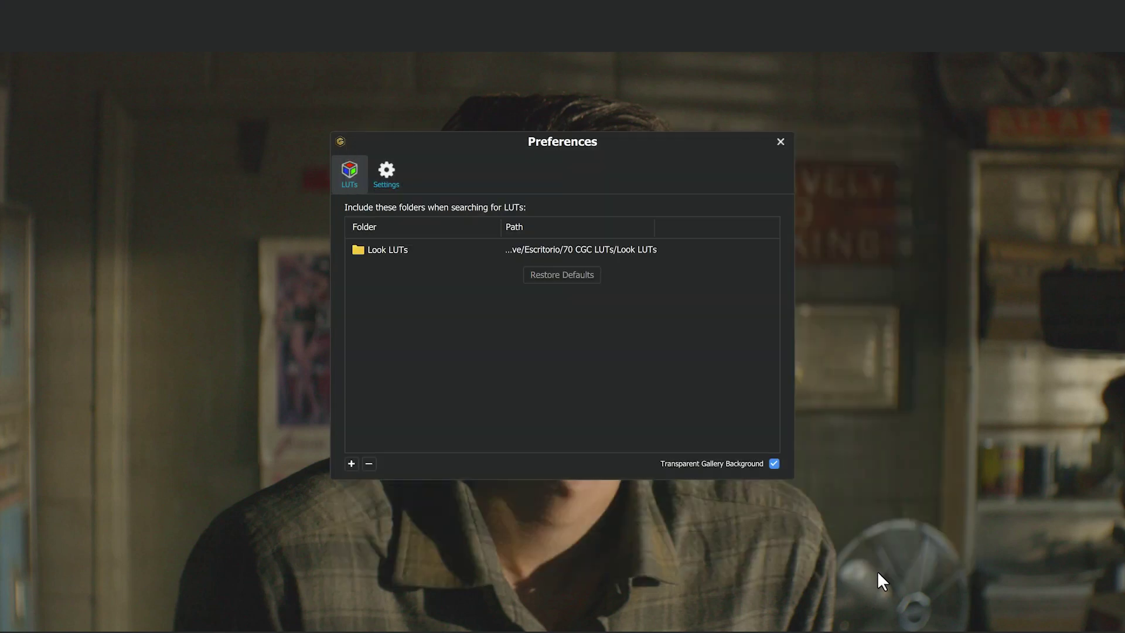
# Step: Browse the LUT list and enable the clip's Basic Correction
pyautogui.moveTo(5, 304)
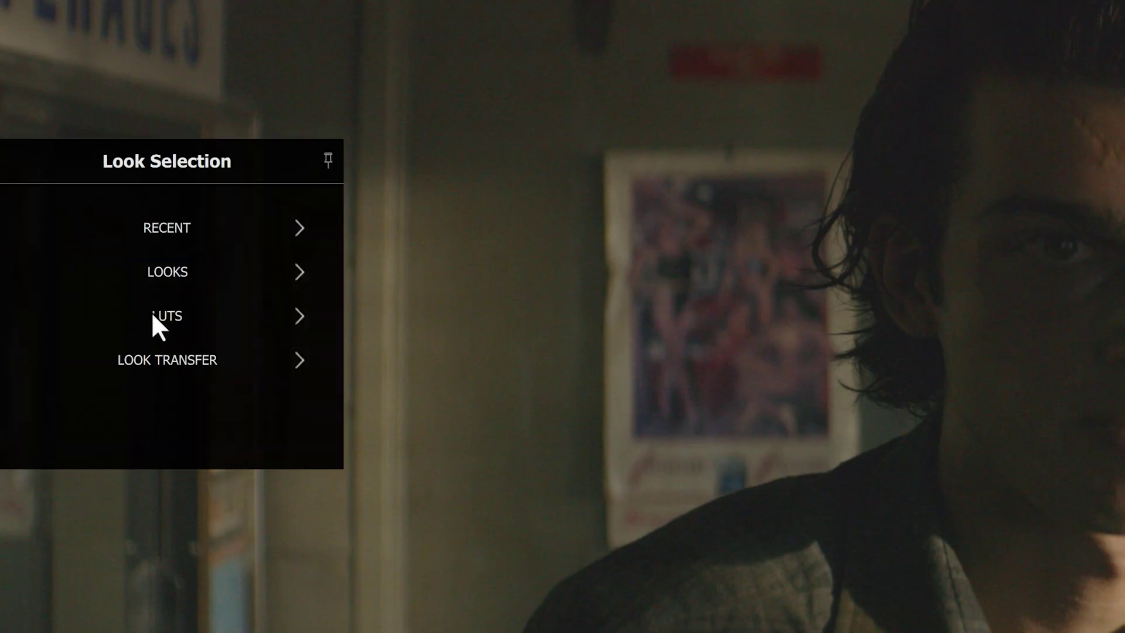
pyautogui.click(167, 316)
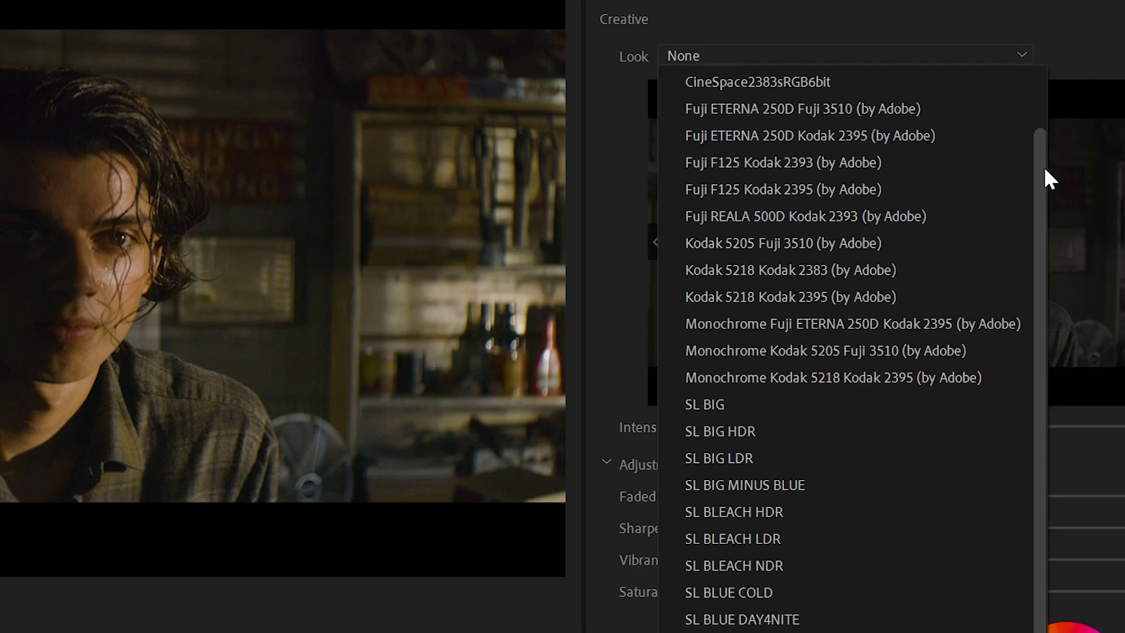
pyautogui.moveTo(1043, 167); pyautogui.dragTo(1036, 473)
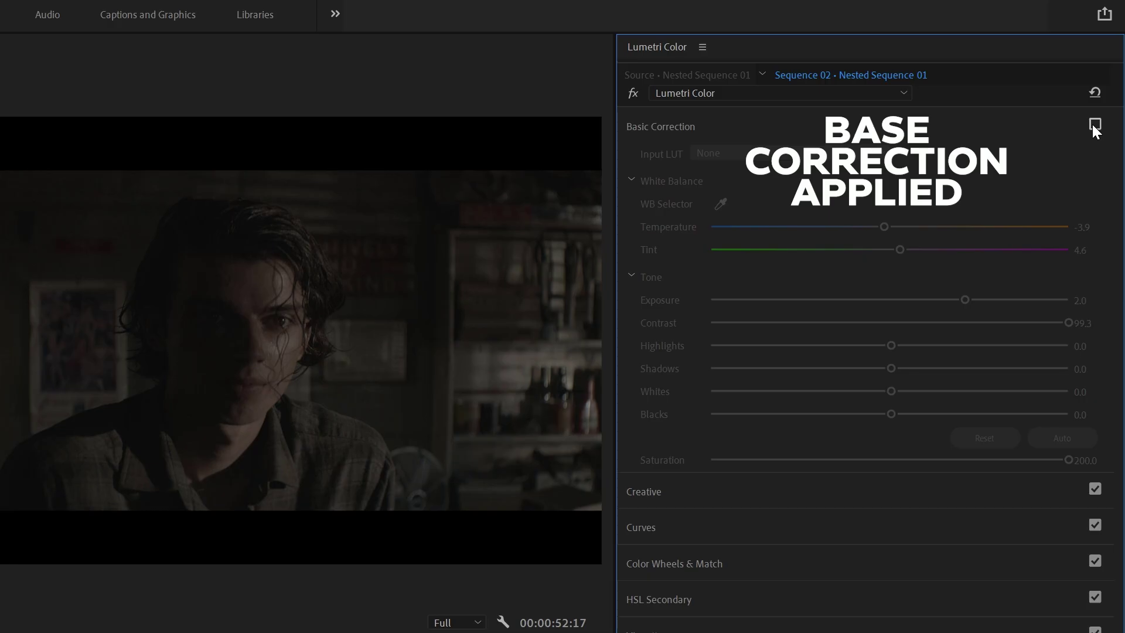
pyautogui.click(1093, 125)
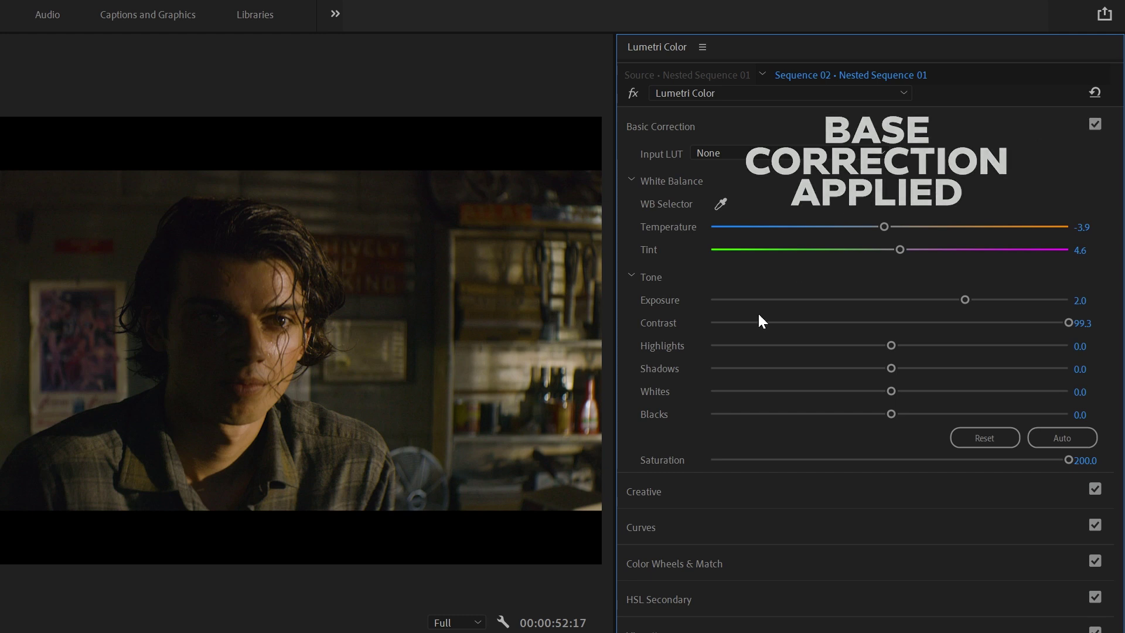
# Step: Cycle Creative look previews through CineSpace2383, Fuji ETERNA 250D and Fuji F125 LUTs
pyautogui.click(679, 488)
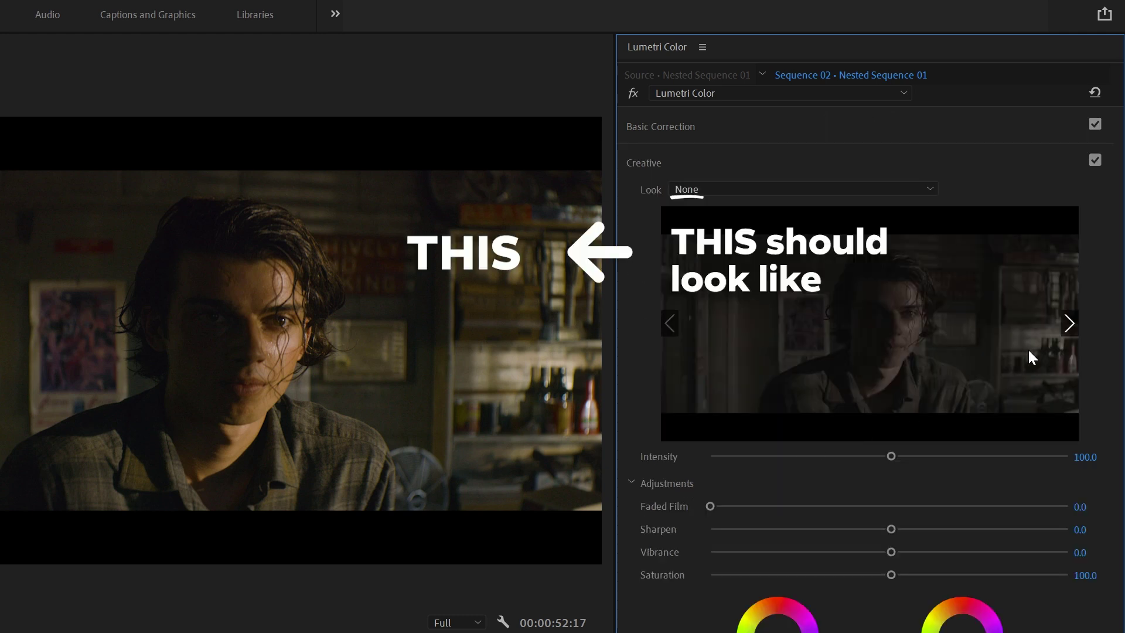
pyautogui.click(1067, 322)
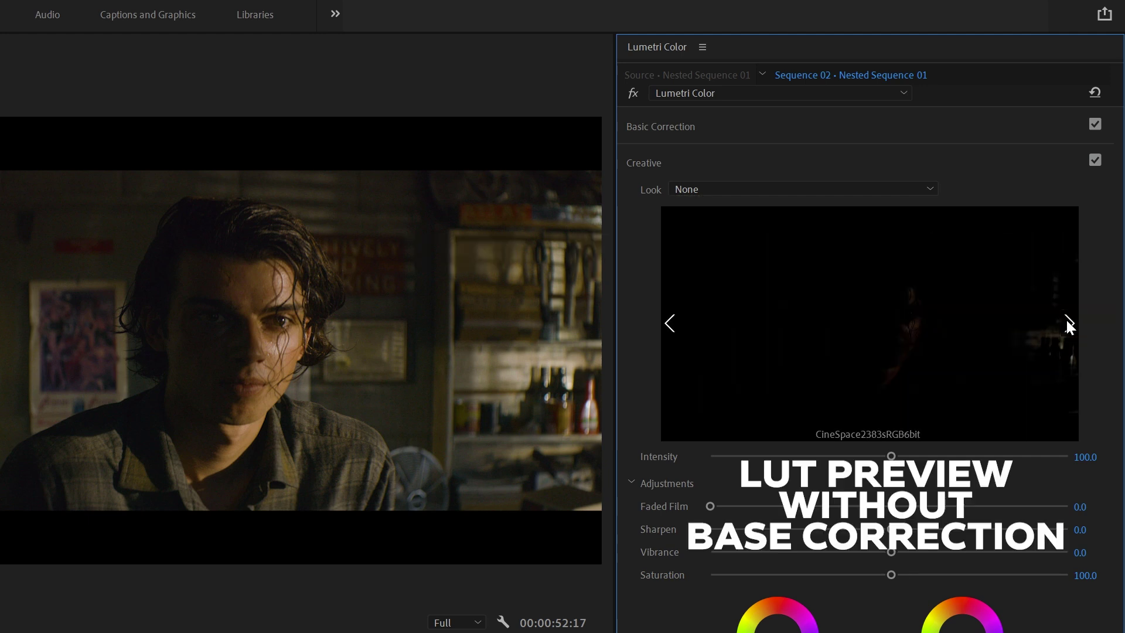
pyautogui.click(1068, 323)
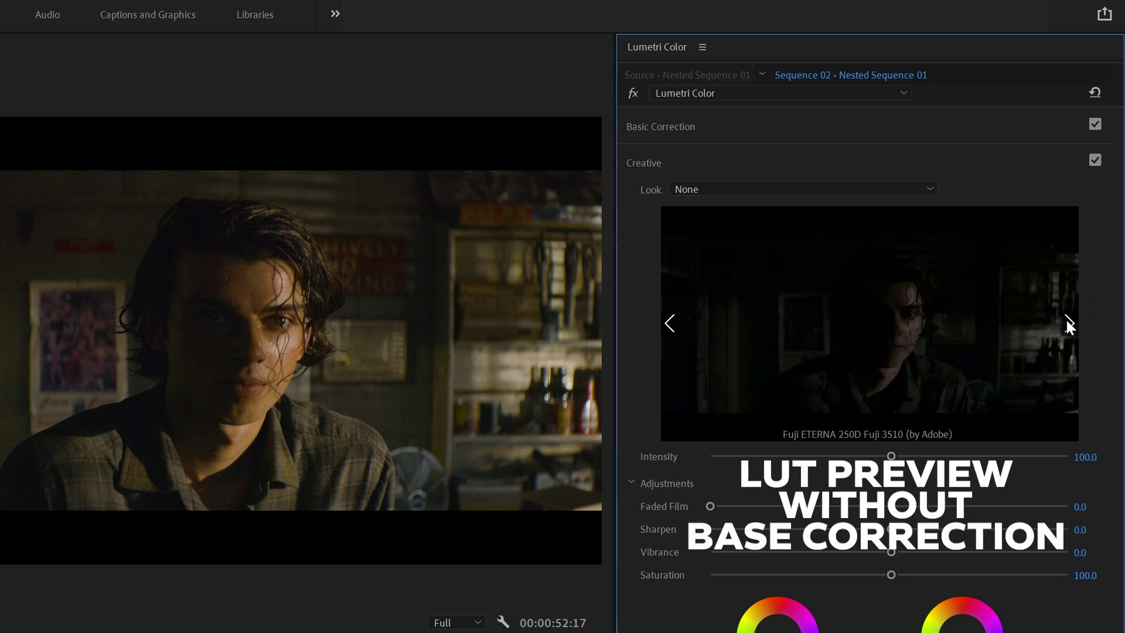
pyautogui.click(1068, 323)
pyautogui.click(1068, 323)
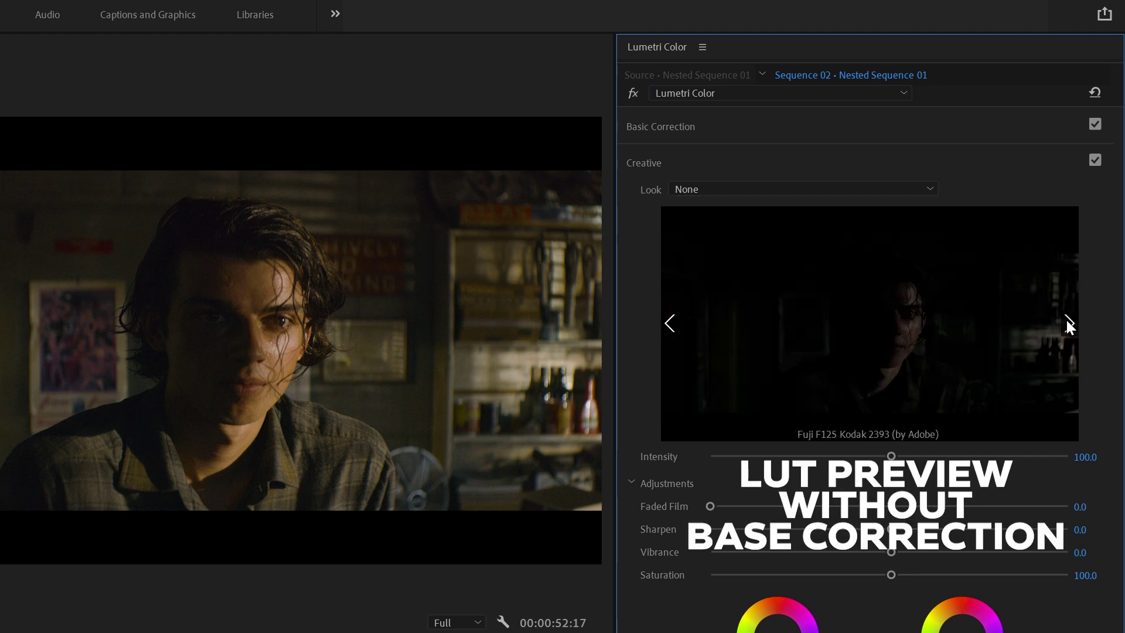
pyautogui.click(1068, 322)
pyautogui.click(1068, 323)
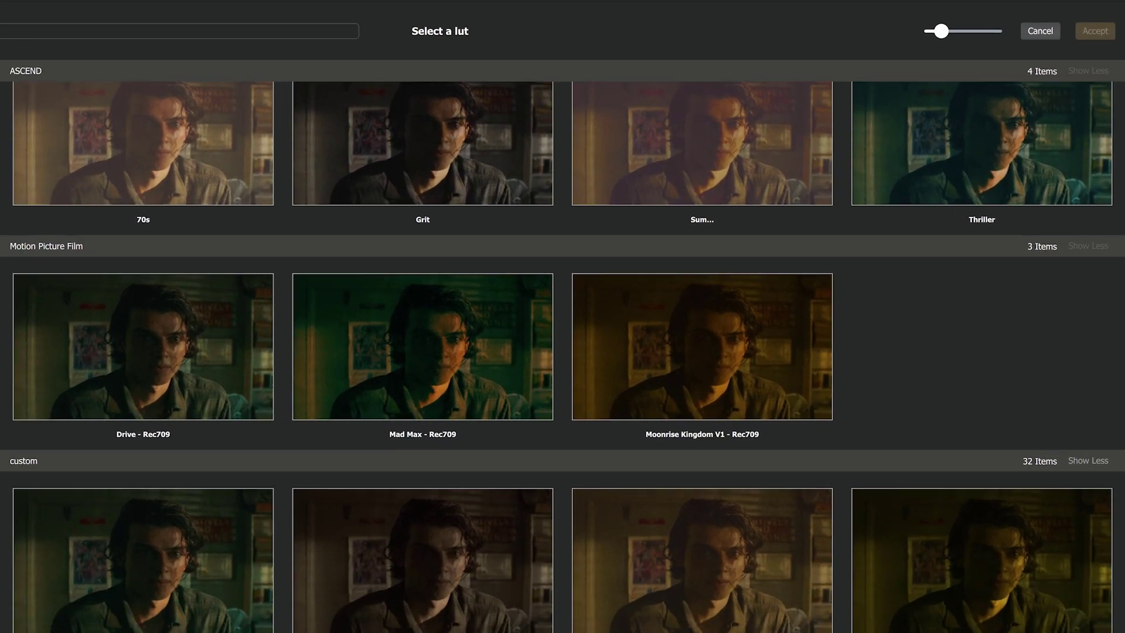
# Step: Match the shot to the hotel-lobby reference still's warm grade using Look Transfer
pyautogui.scroll(-2, 563, 351)
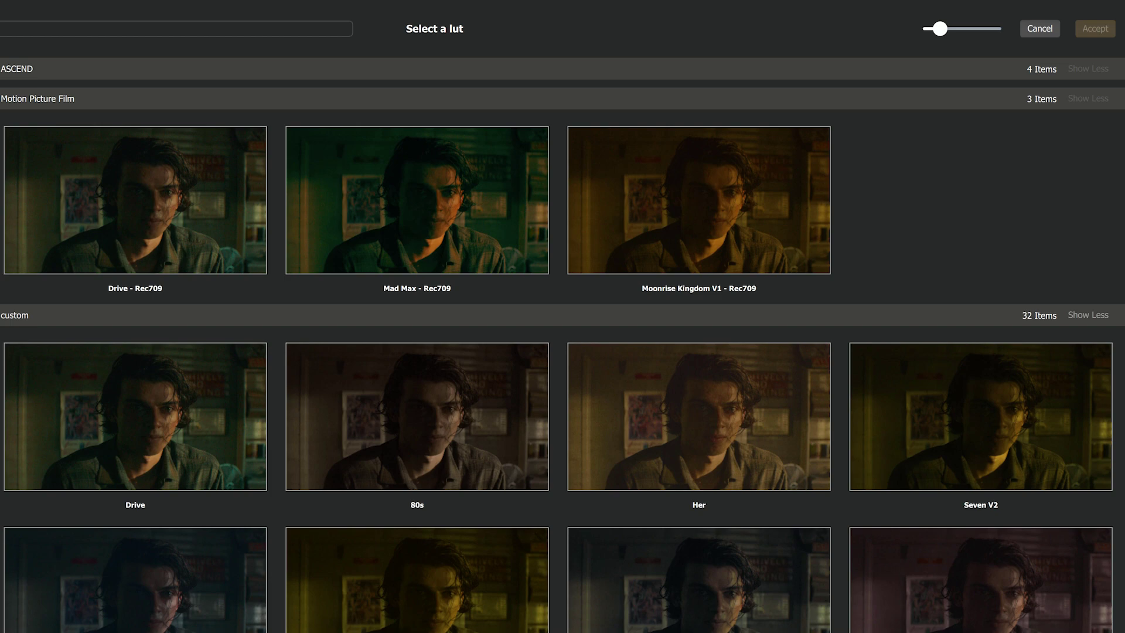
pyautogui.scroll(-2, 563, 351)
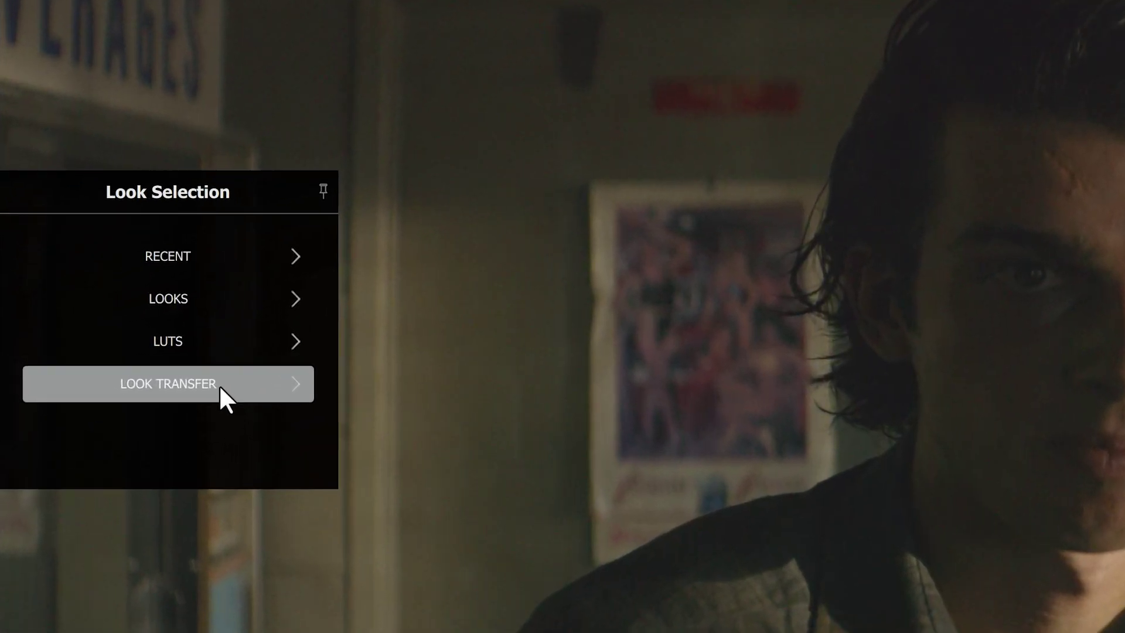
pyautogui.click(273, 404)
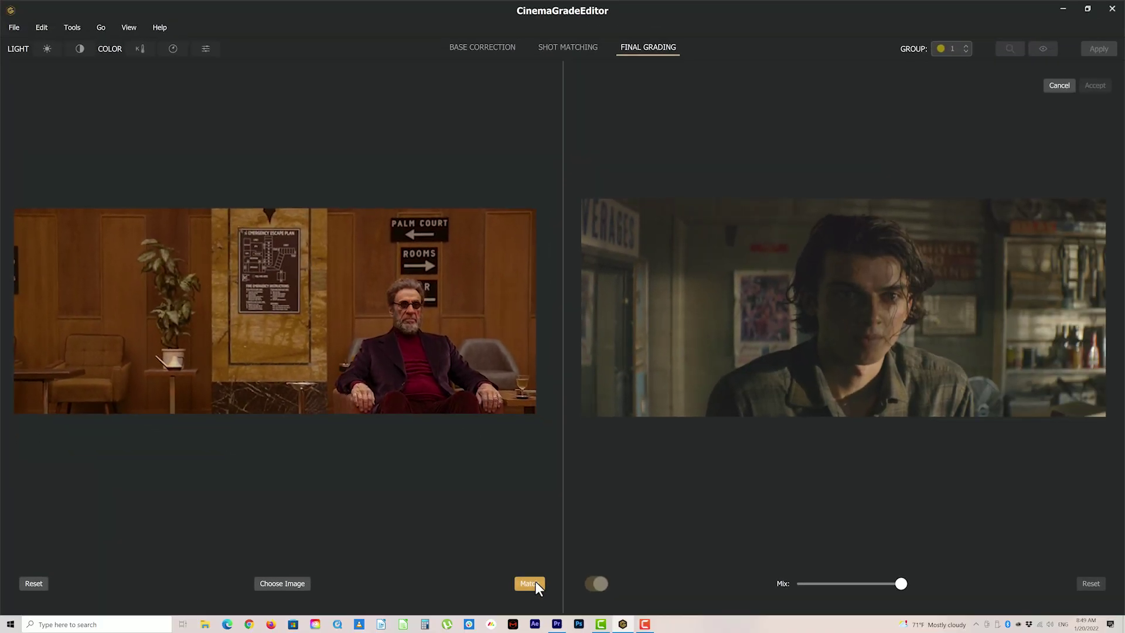
pyautogui.click(530, 583)
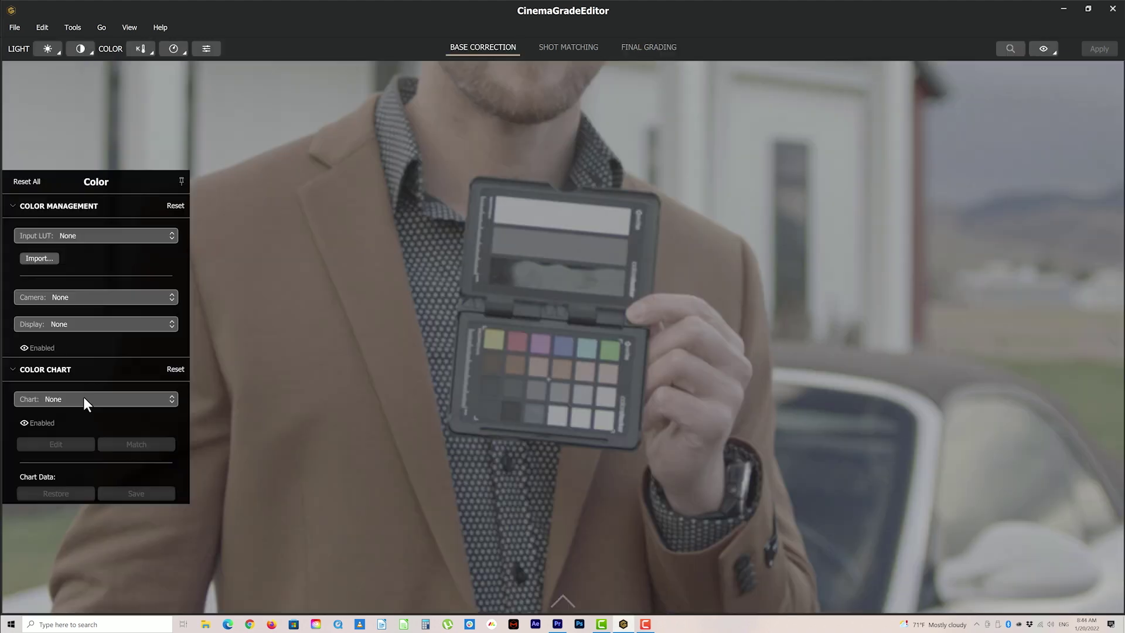
# Step: Match the clip's colors to the Xrite Color Checker Passport Video chart
pyautogui.click(84, 397)
pyautogui.click(94, 433)
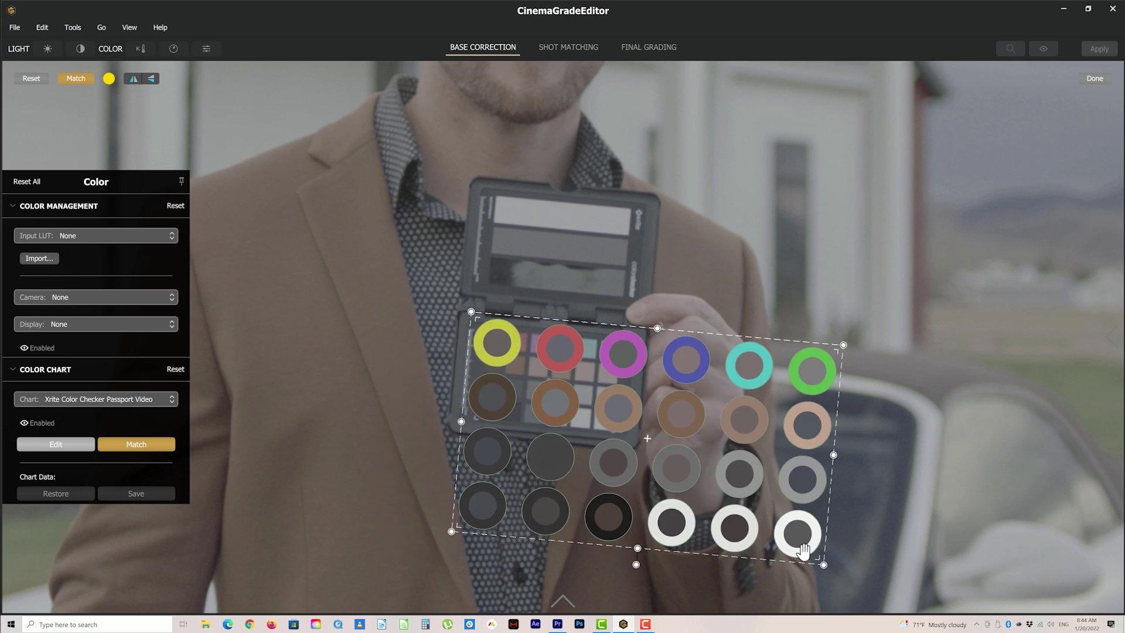
pyautogui.click(68, 76)
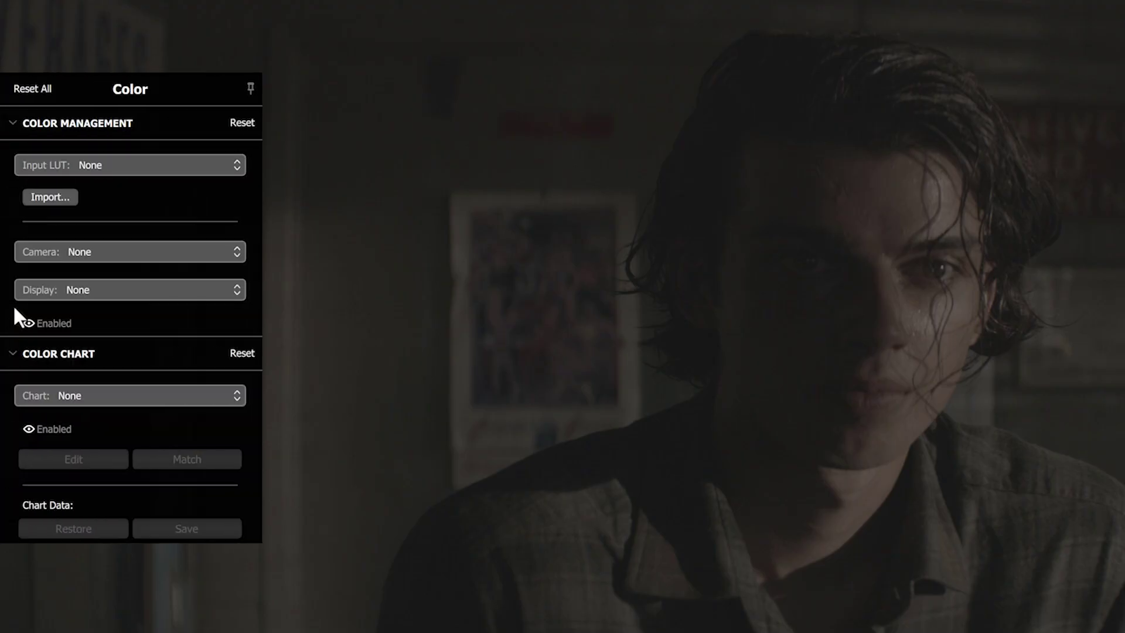
# Step: Set the camera profile to SLog and add film grain at amount 78
pyautogui.click(93, 253)
pyautogui.click(101, 238)
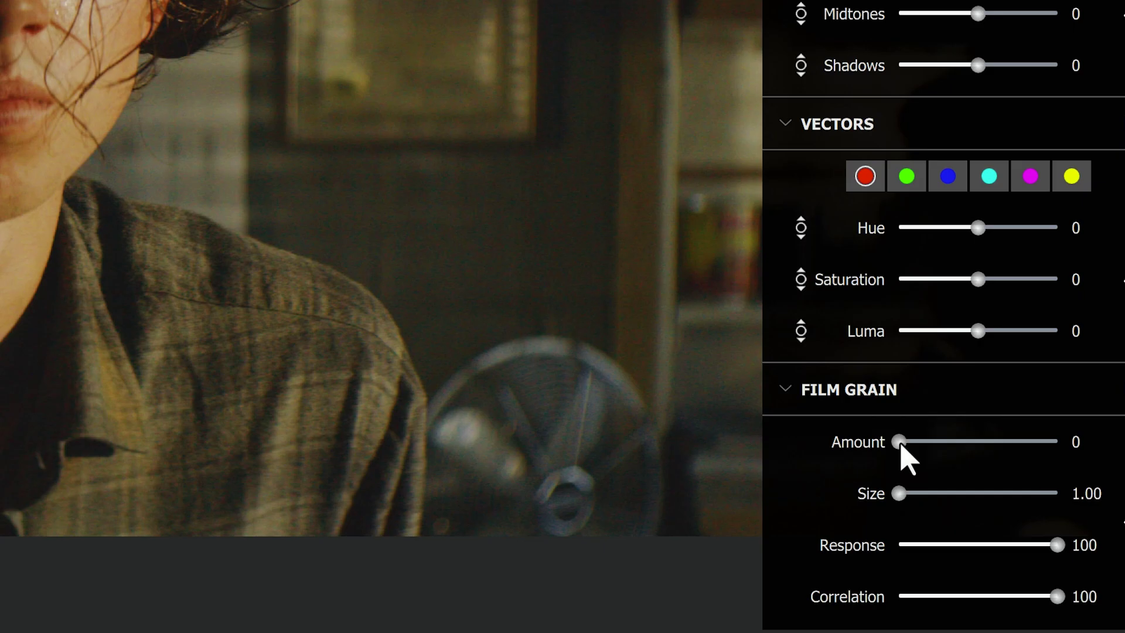
pyautogui.moveTo(902, 445); pyautogui.dragTo(1026, 448)
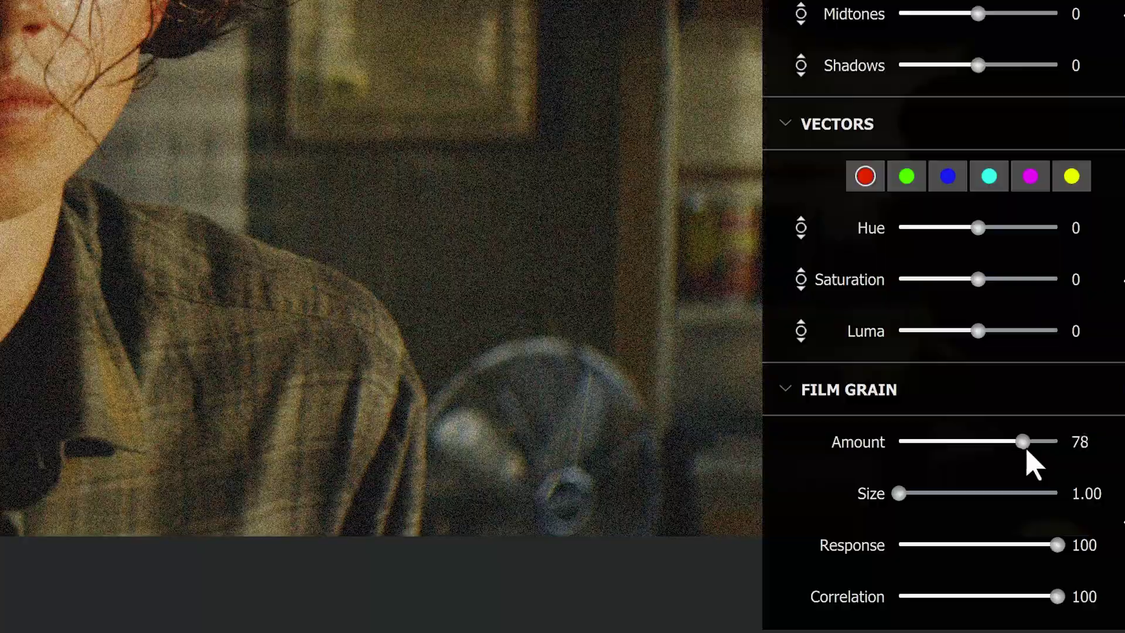